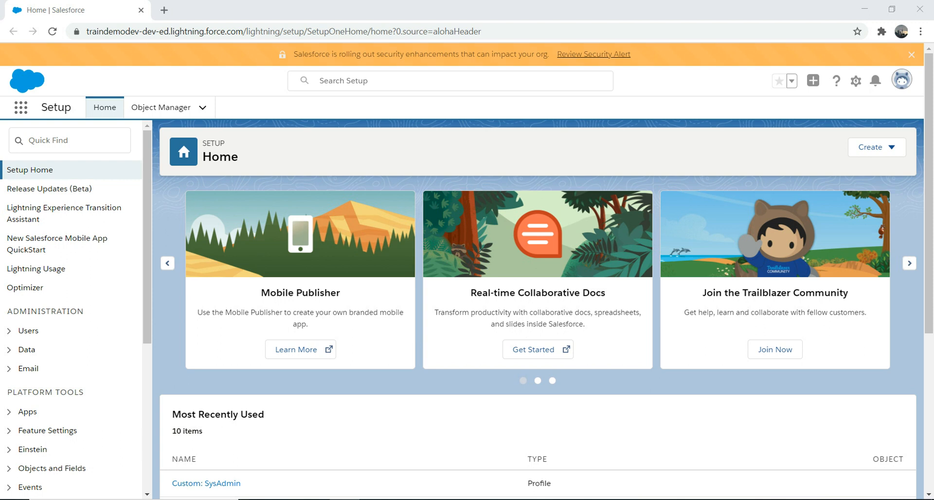
pyautogui.click(70, 140)
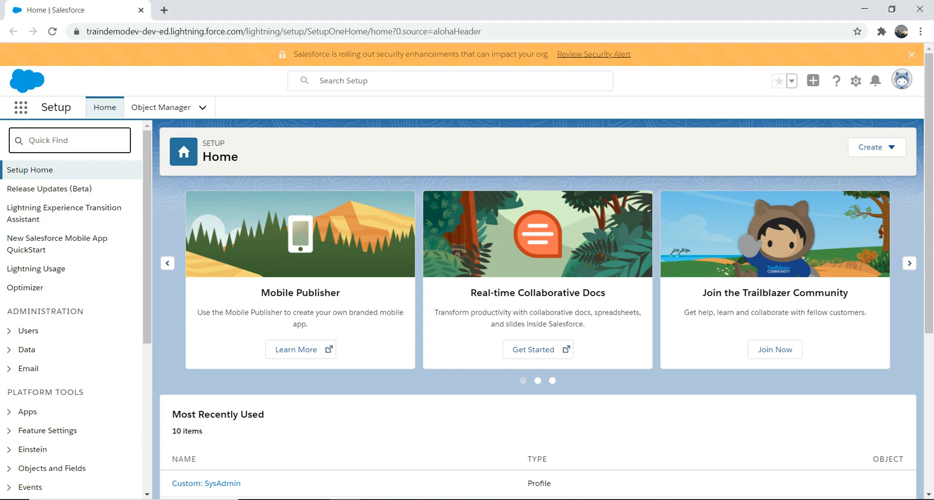
pyautogui.click(148, 234)
pyautogui.scroll(-5, 73, 312)
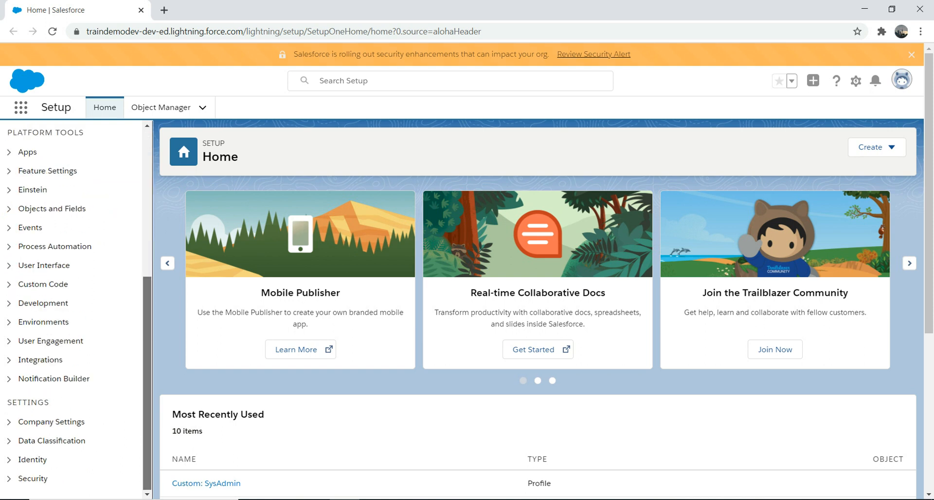
pyautogui.scroll(5, 73, 312)
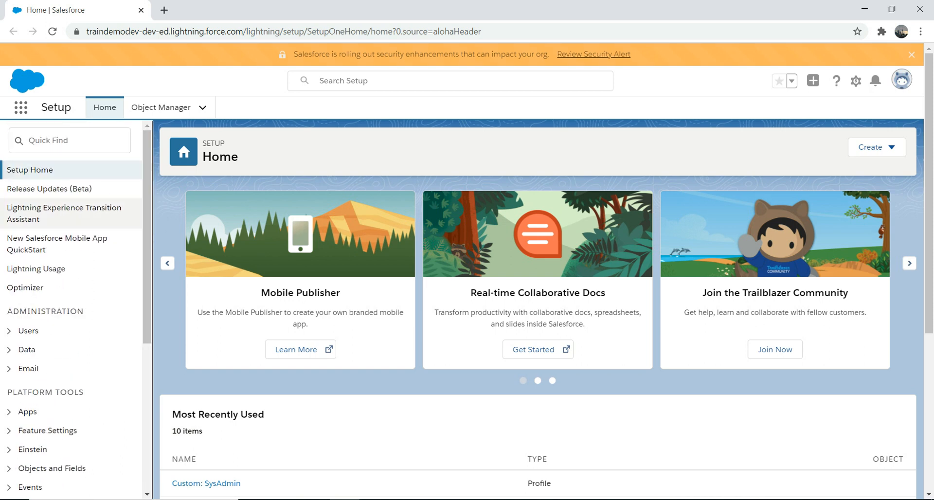
pyautogui.scroll(-5, 73, 311)
pyautogui.scroll(5, 73, 312)
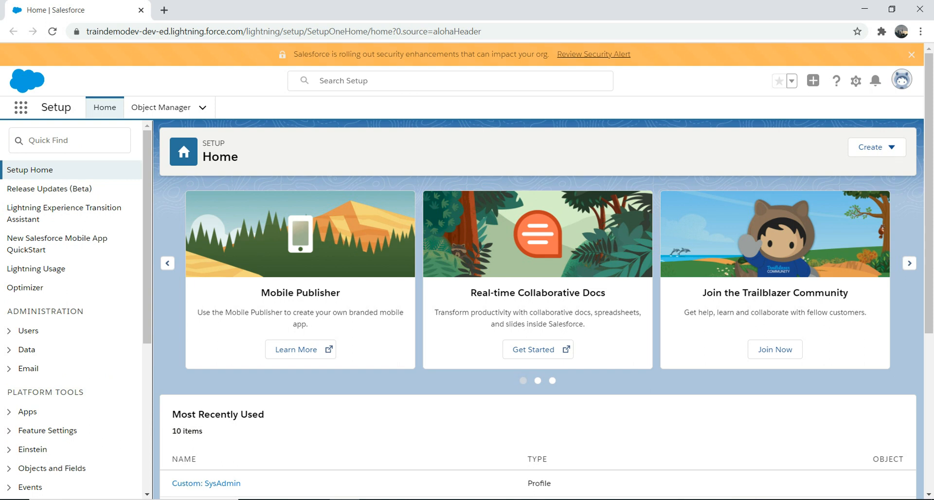
# - Find Roles in the setup pages, open the organization's role hierarchy and collapse the SVP, Sales & Marketing branch
pyautogui.click(70, 140)
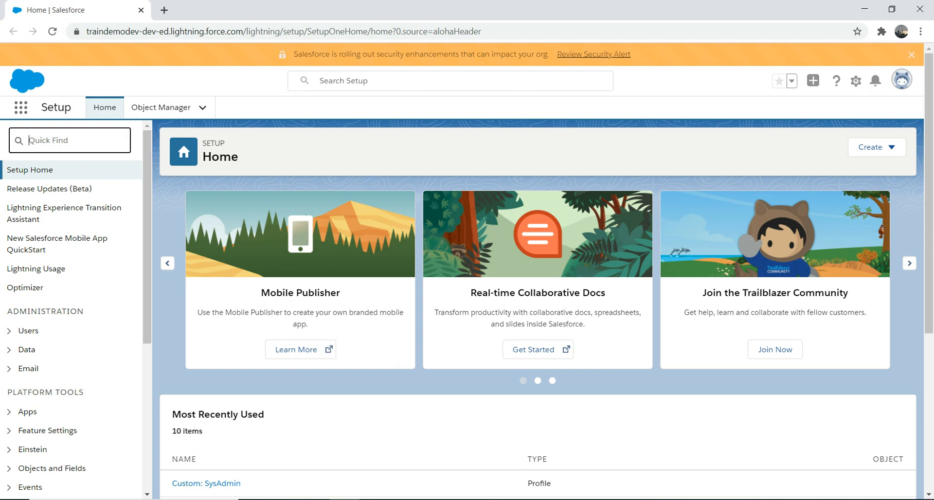
pyautogui.write('role')
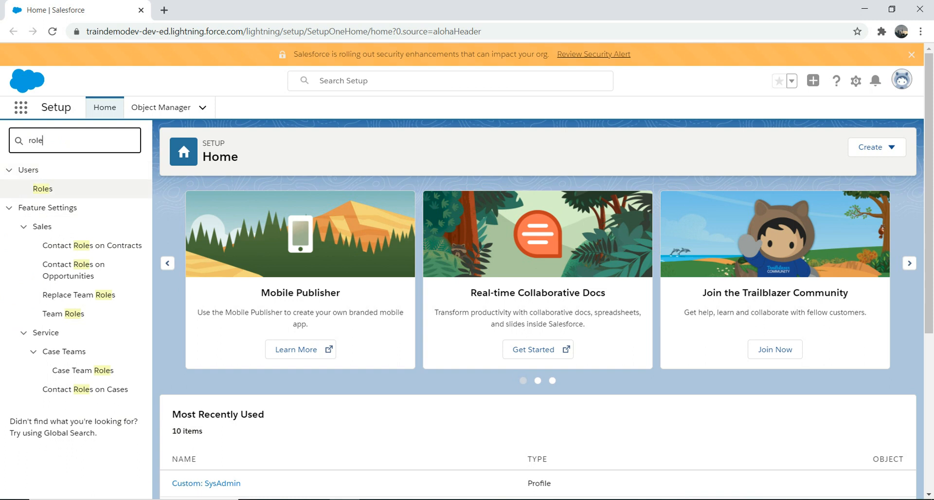
pyautogui.click(42, 189)
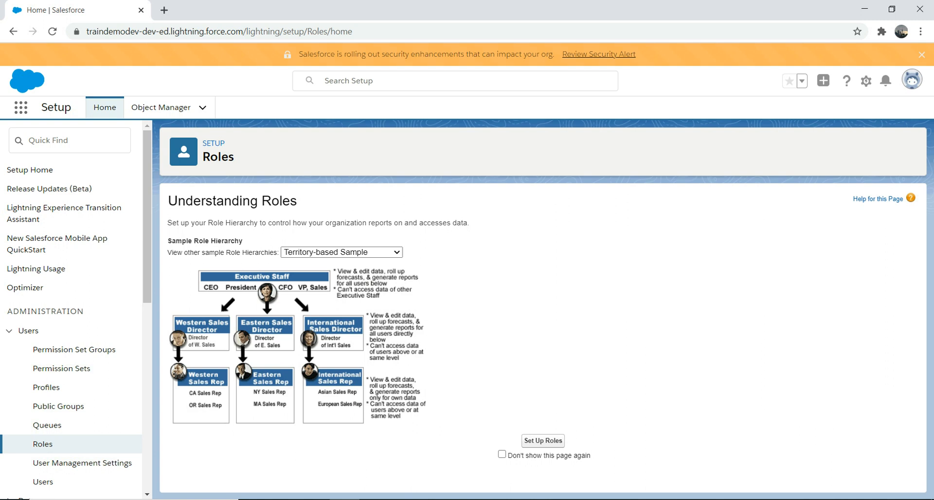
pyautogui.click(543, 440)
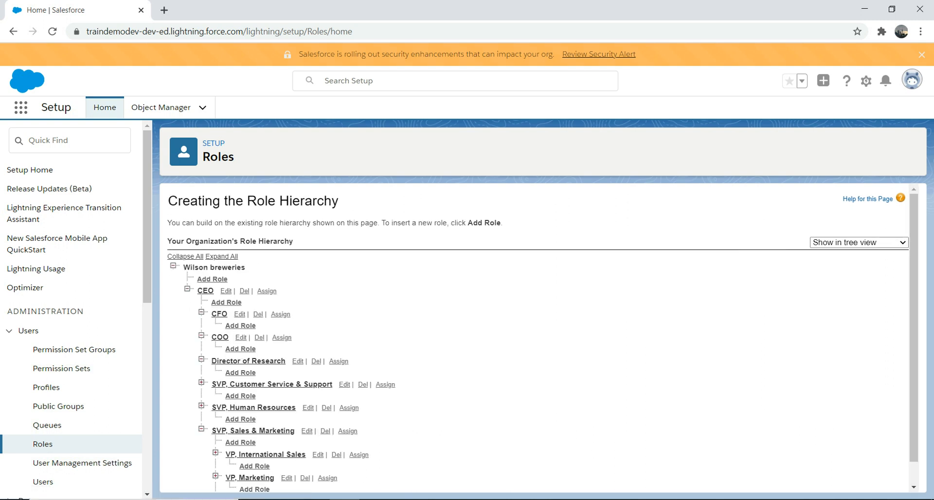
pyautogui.click(201, 430)
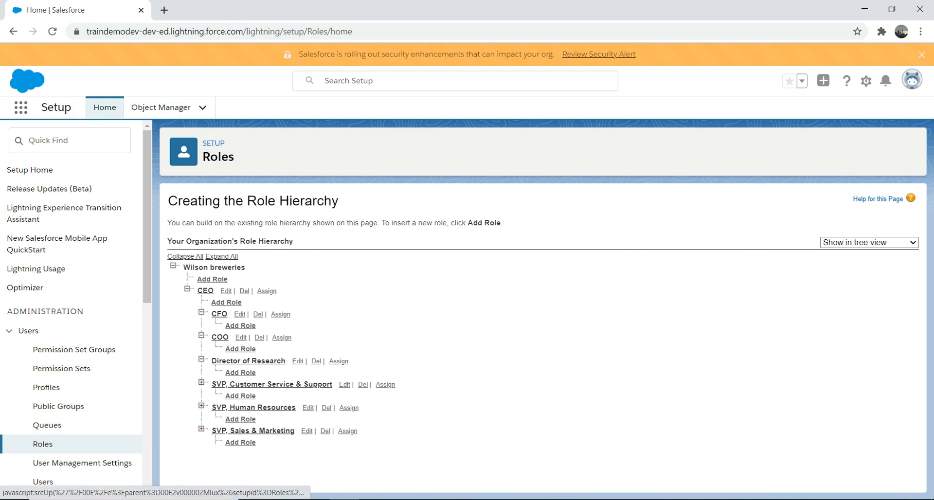
# - Start a new role beneath CEO and give it the label and role name VPSales
pyautogui.click(226, 302)
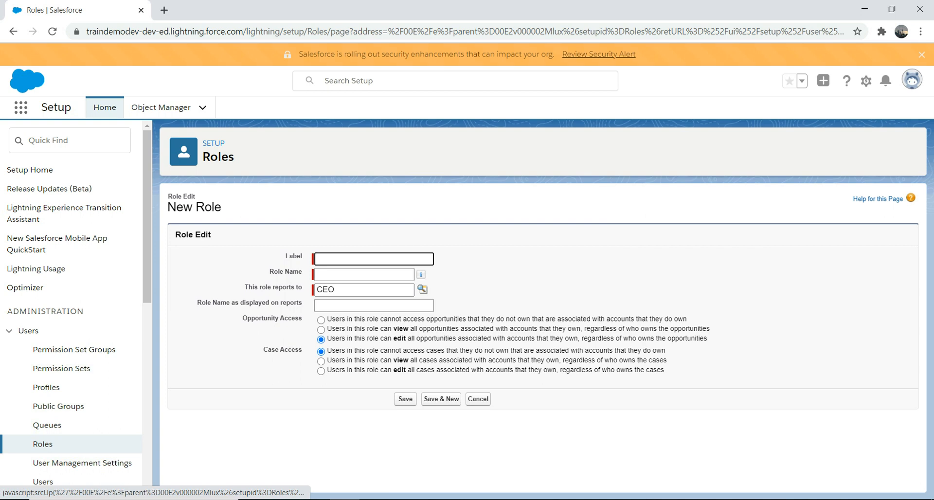
pyautogui.write('VP ')
pyautogui.write('of')
pyautogui.press('BackSpace')
pyautogui.press('BackSpace')
pyautogui.write('Sales')
pyautogui.press('Tab')
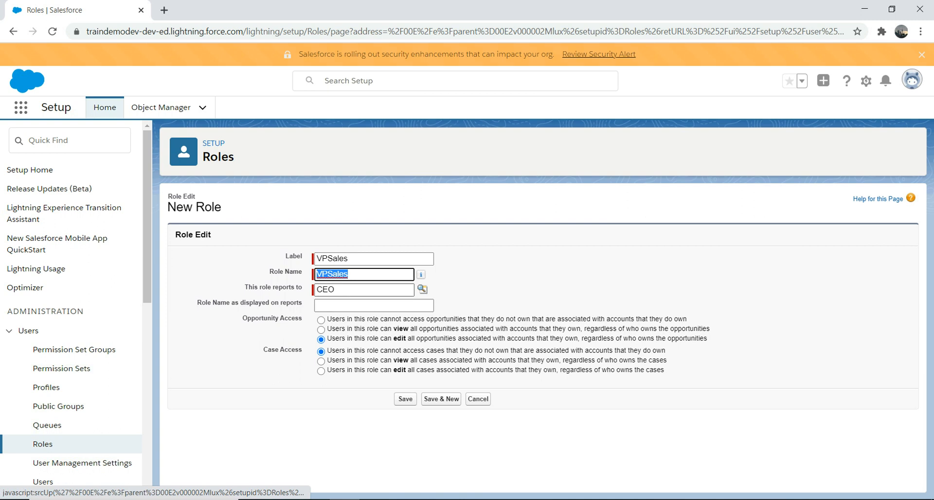
# - Make the new role report to SVP, Sales & Marketing and save it
pyautogui.click(423, 289)
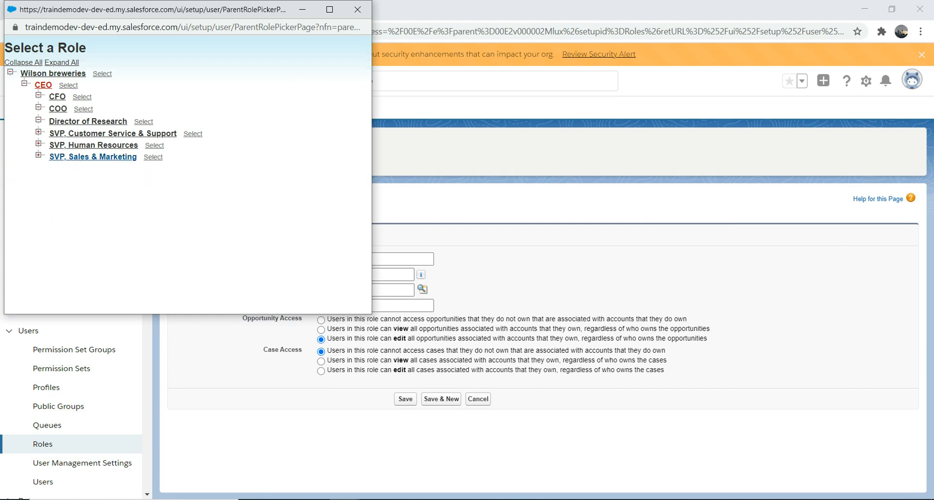
pyautogui.click(153, 157)
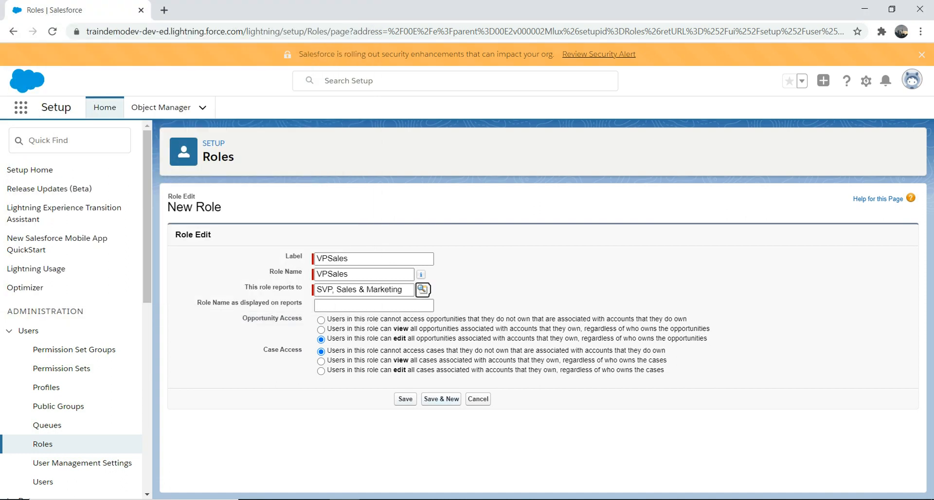
pyautogui.click(406, 399)
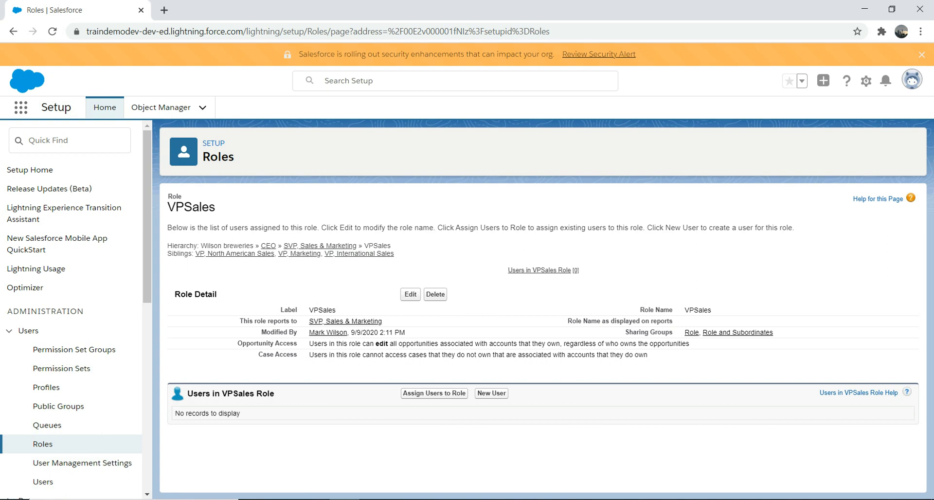
# - Start assigning users to the VPSales role and show All Users as the available users
pyautogui.click(434, 393)
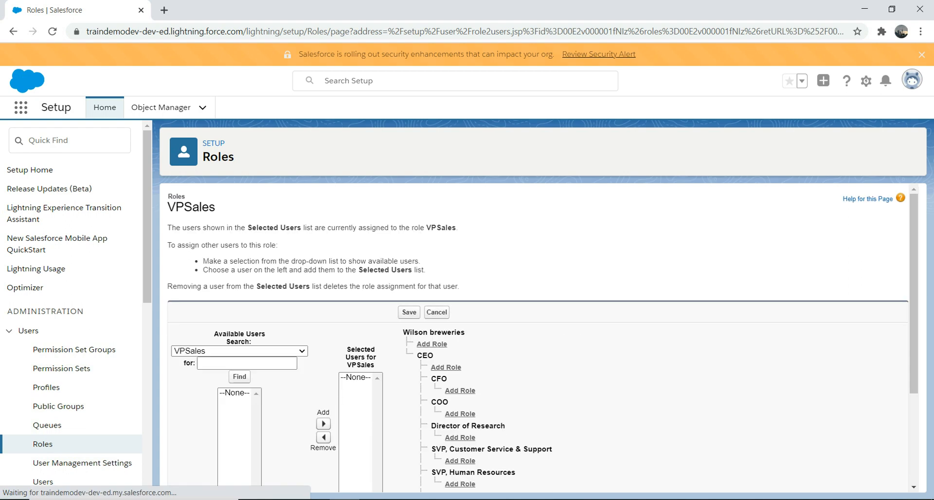
pyautogui.hotkey('shift', 'Tab')
pyautogui.hotkey('alt', 'Down')
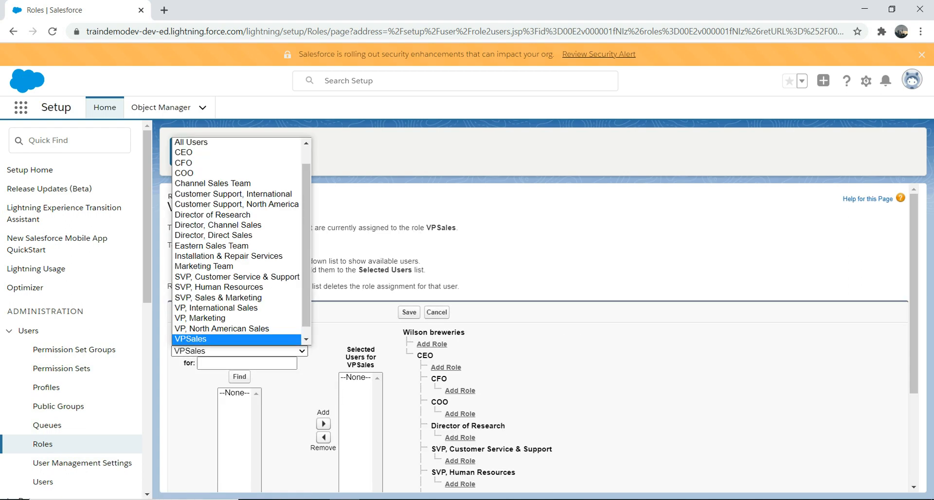
pyautogui.press('pageup')
pyautogui.press('pageup')
pyautogui.press('Return')
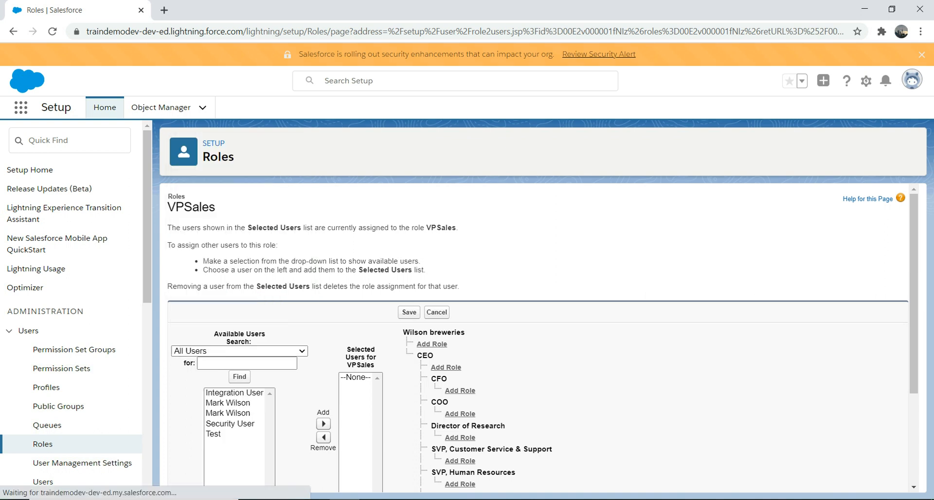
# - Add the user Test to the selected users for VPSales and save the assignment
pyautogui.press('Tab')
pyautogui.press('Tab')
pyautogui.press('End')
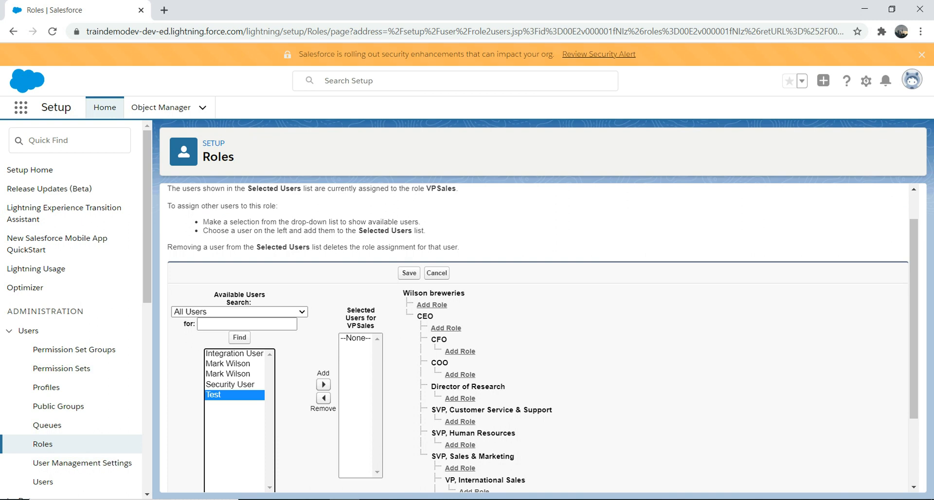
pyautogui.press('Tab')
pyautogui.press('Return')
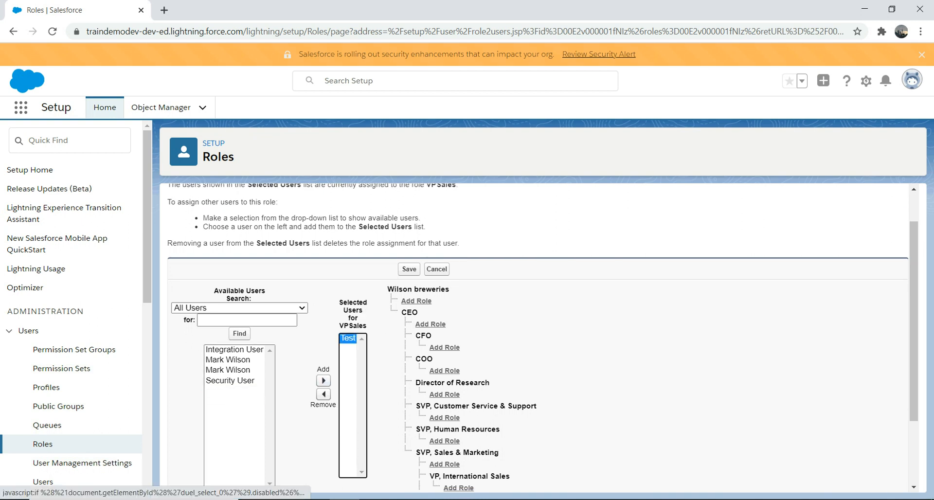
pyautogui.press('Tab')
pyautogui.press('Return')
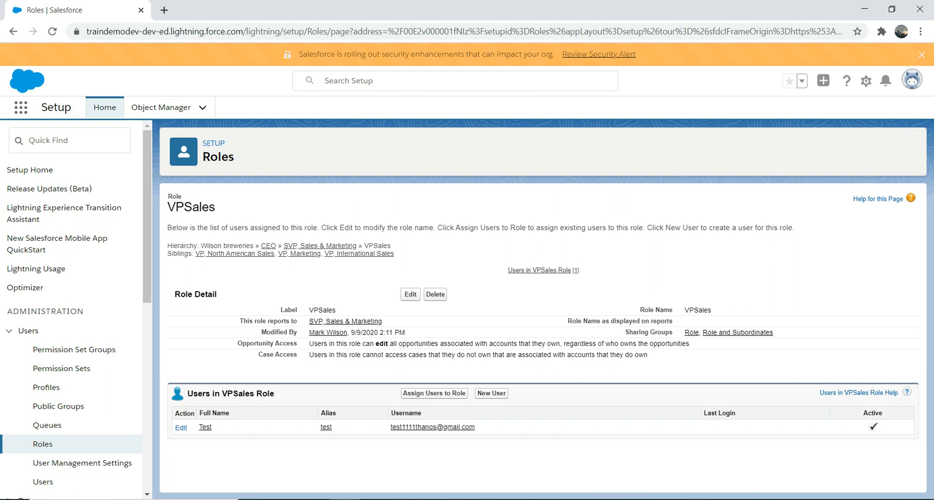
# - Locate VPSales in the role hierarchy, review its role details and assigned users, and return to the hierarchy
pyautogui.click(69, 140)
pyautogui.write('role')
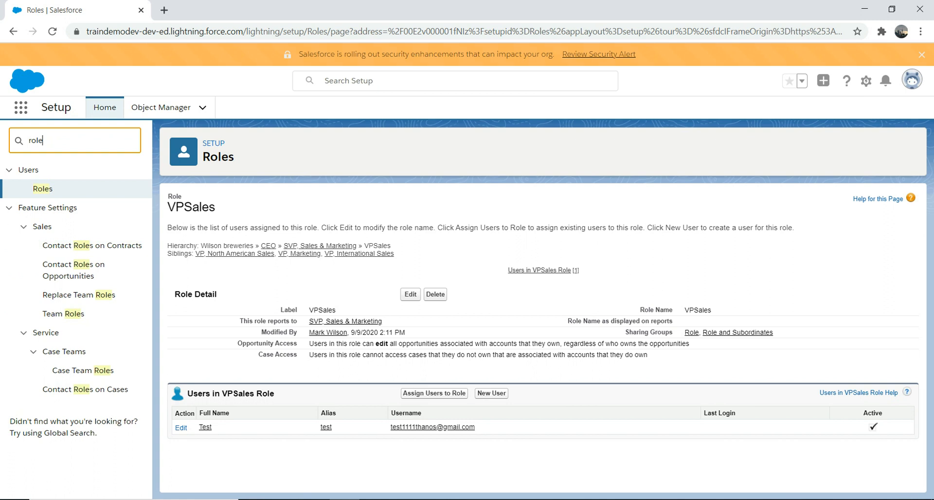
pyautogui.click(42, 189)
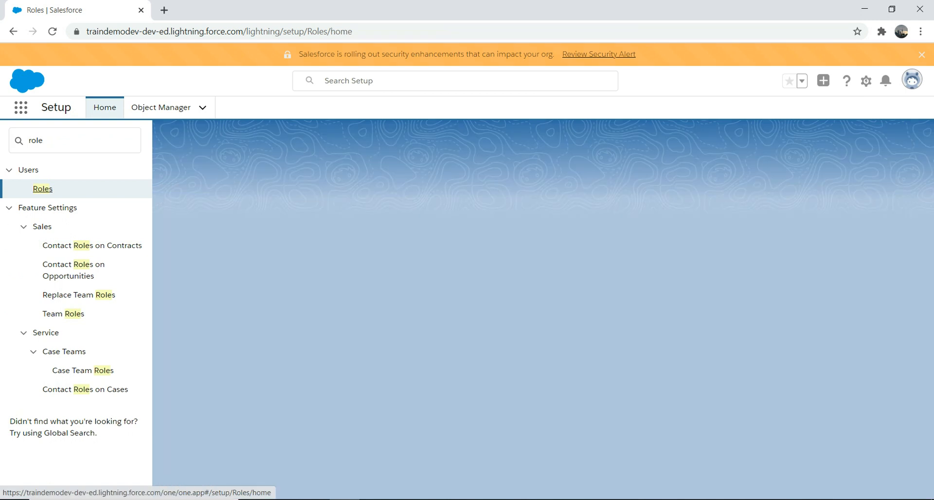
pyautogui.click(543, 441)
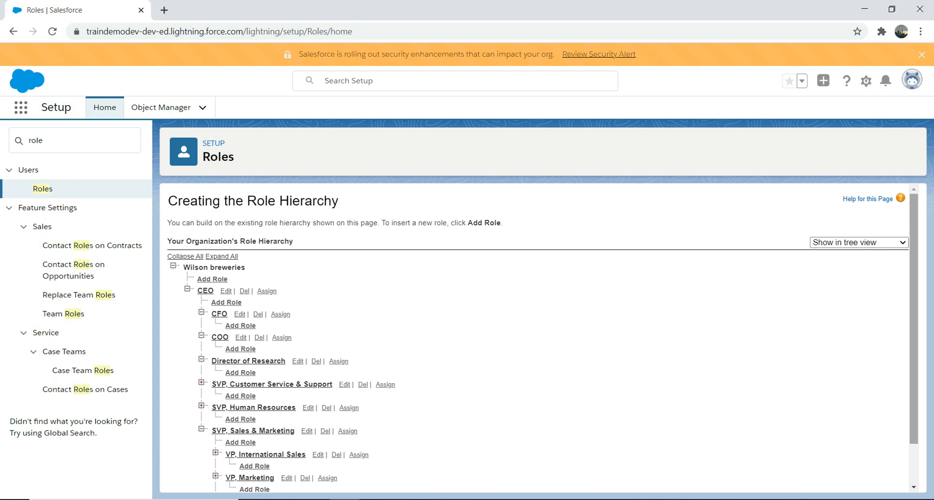
pyautogui.scroll(-1, 535, 340)
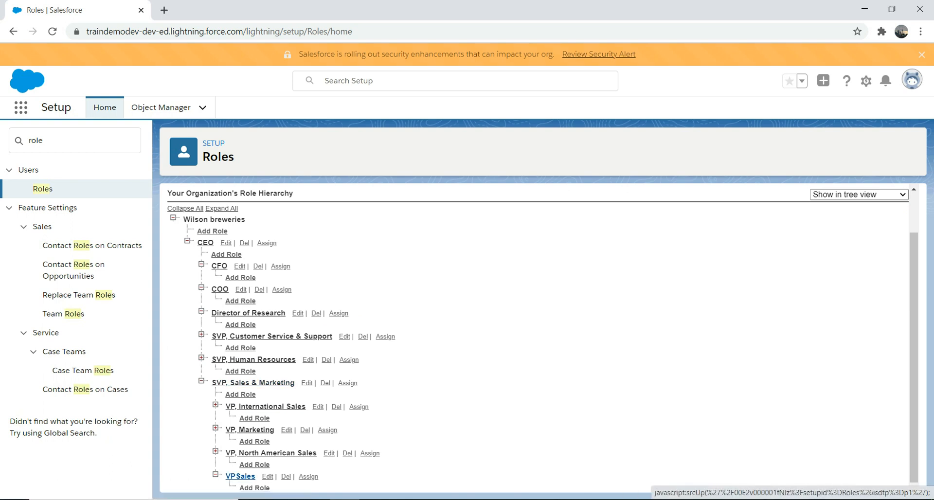
pyautogui.click(241, 476)
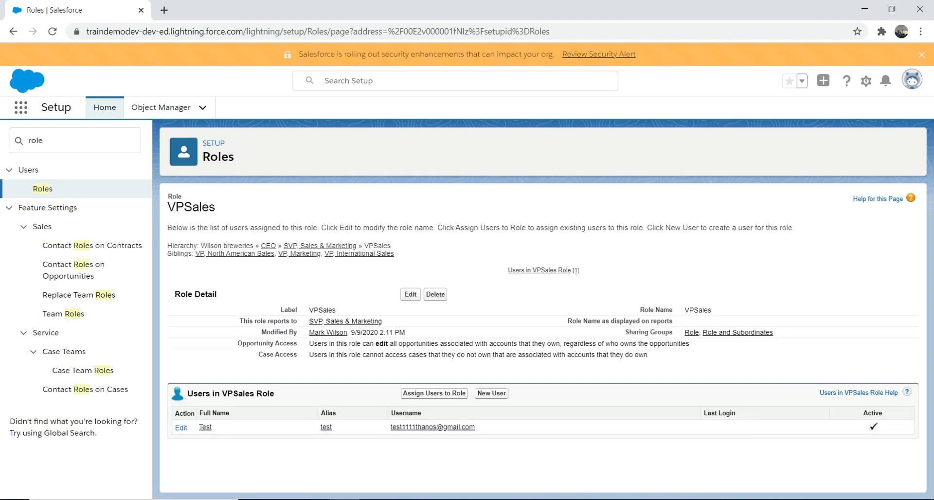
pyautogui.click(13, 31)
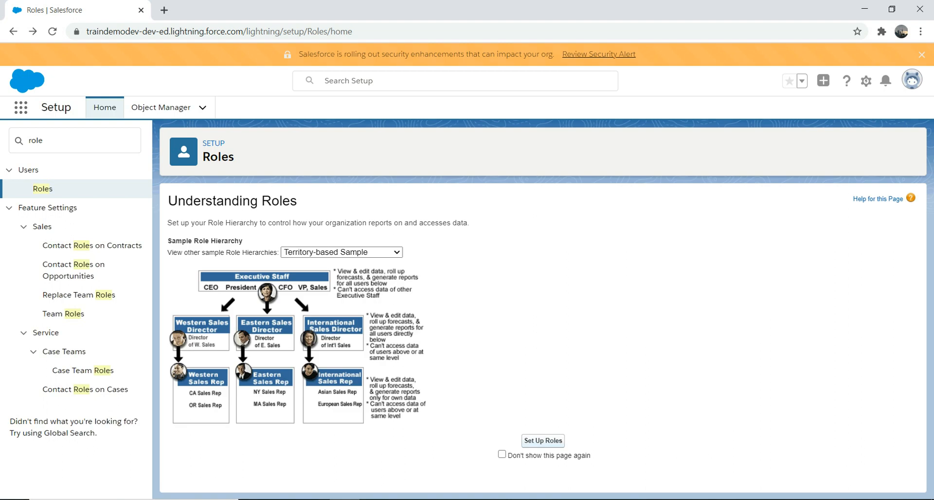
pyautogui.click(542, 442)
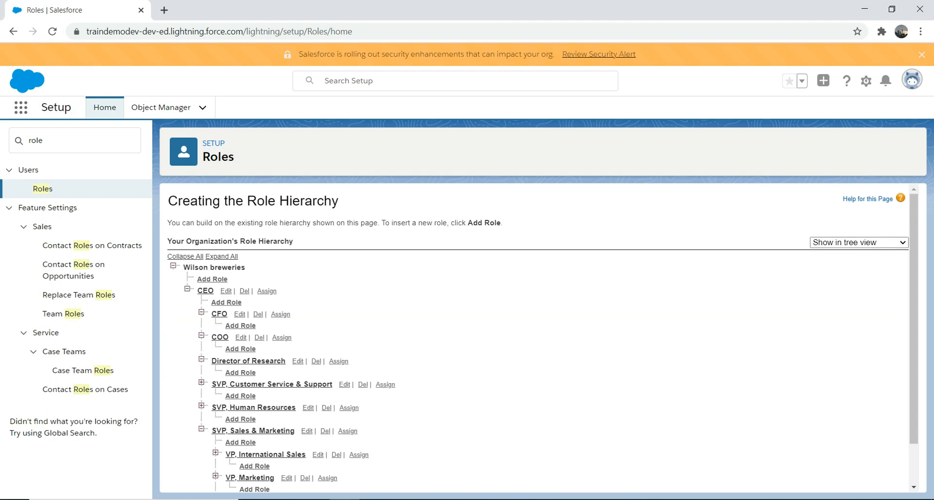
# - Find Users in the setup pages and open the Test user's record to check its role and profile
pyautogui.doubleClick(35, 140)
pyautogui.write('user')
pyautogui.click(43, 321)
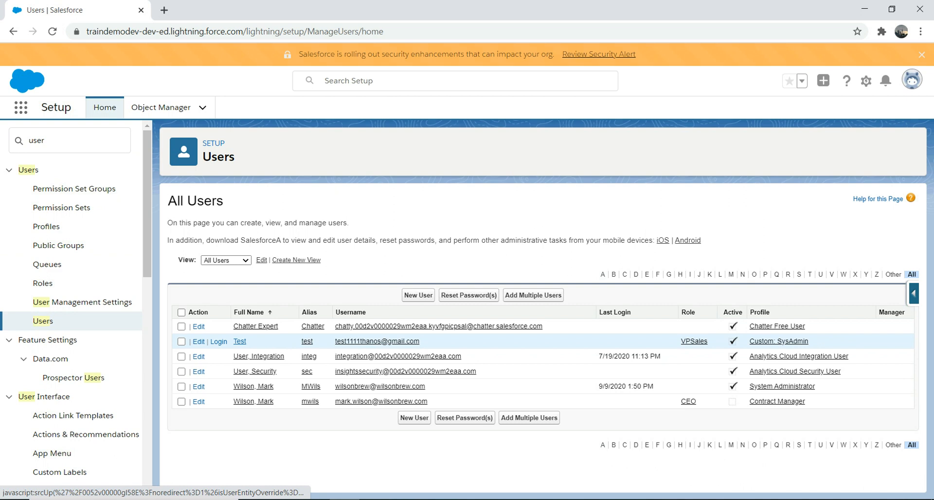
pyautogui.click(239, 341)
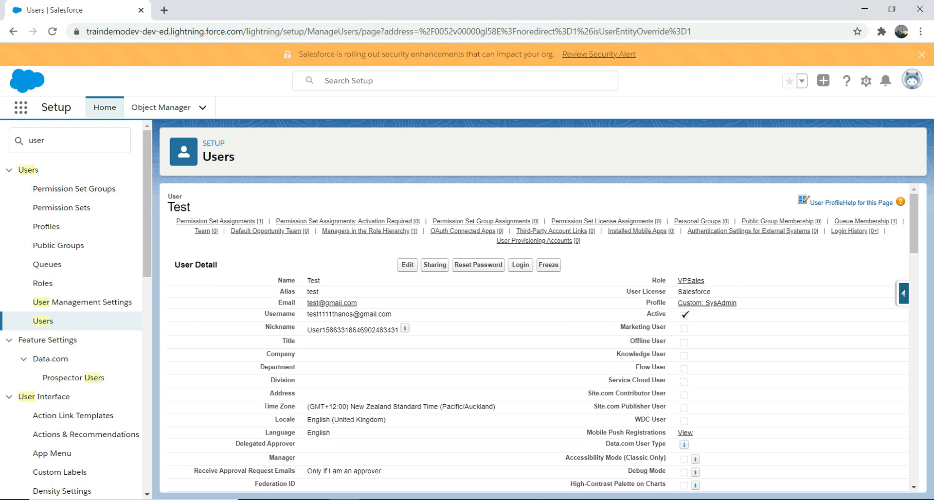
# - Search the setup pages for "shar" and open Sharing Settings to review the organization-wide defaults
pyautogui.doubleClick(36, 140)
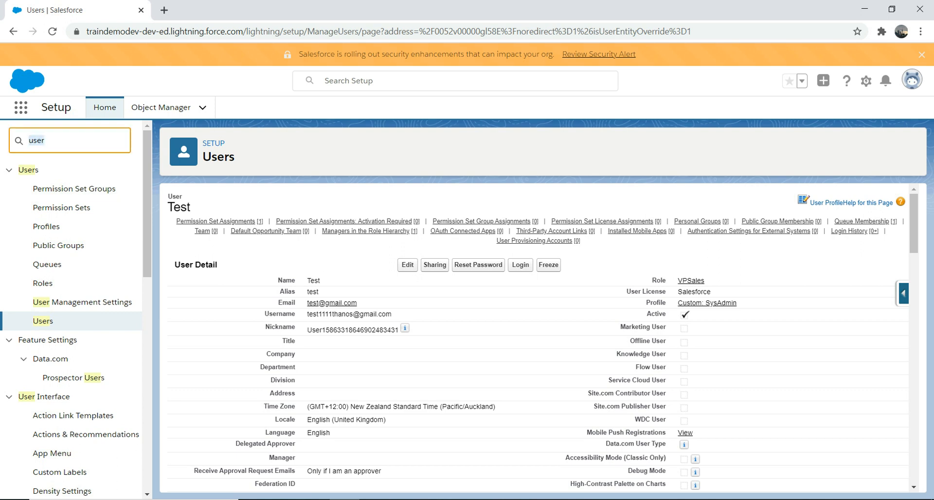
pyautogui.write('share')
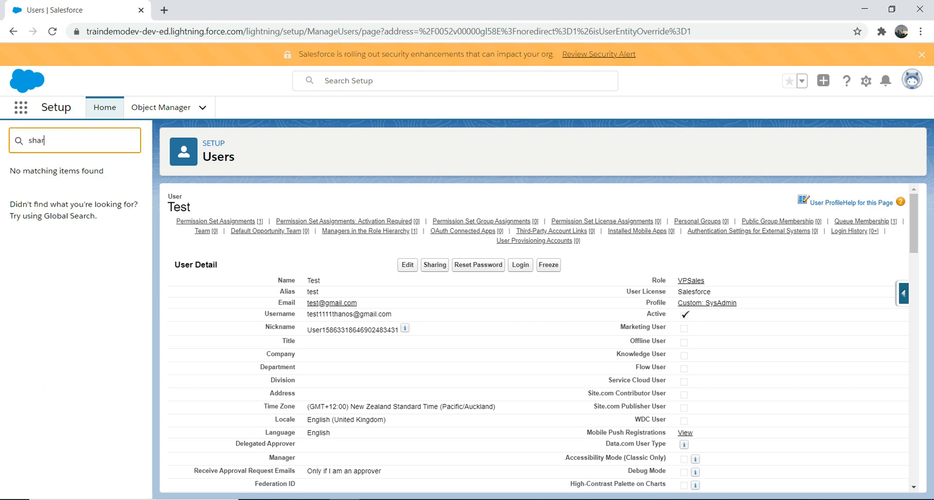
pyautogui.press('BackSpace')
pyautogui.click(63, 189)
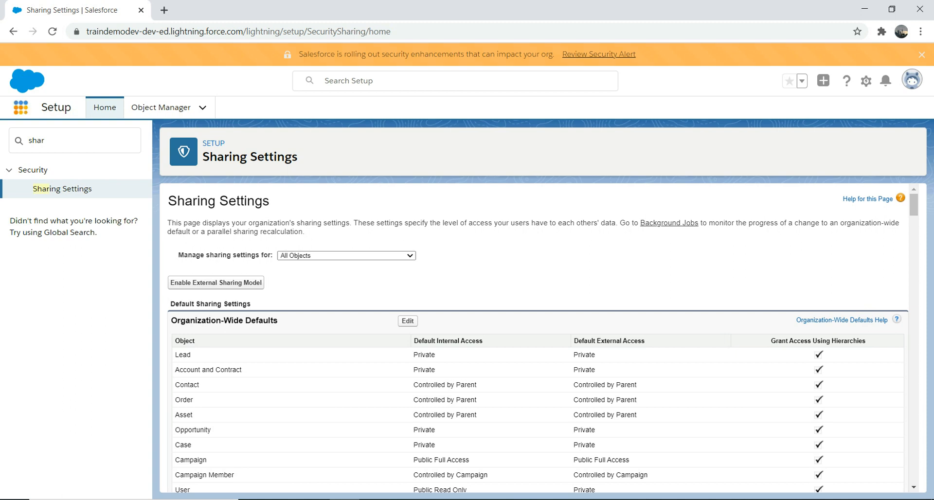
# - Go to the Accounts list and open the Sharing Account record
pyautogui.click(20, 107)
pyautogui.write('acc')
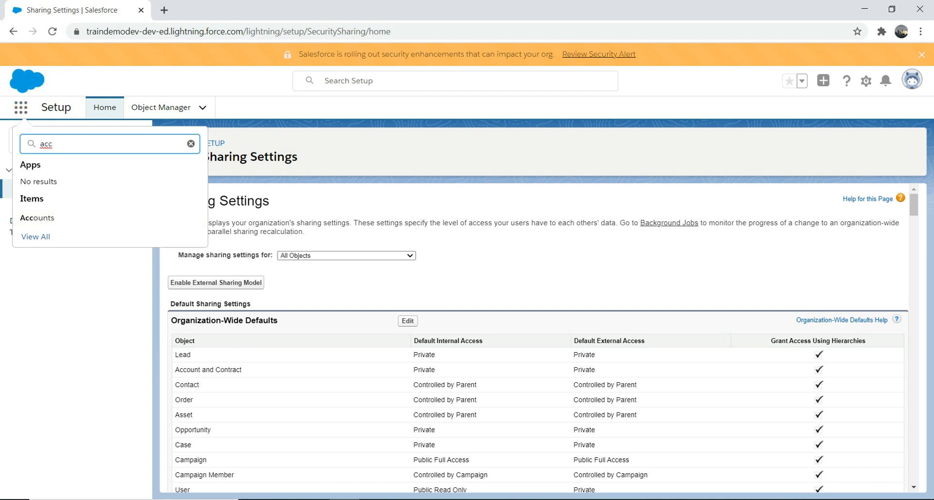
pyautogui.press('Return')
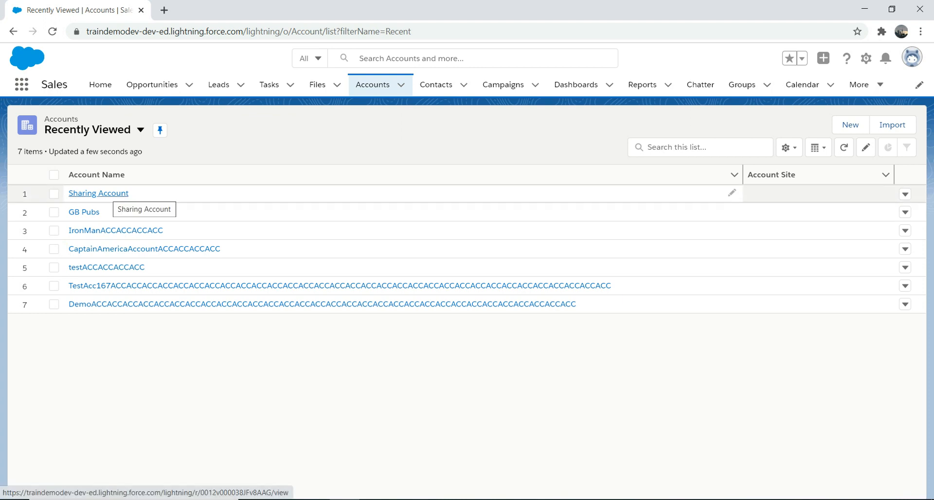
pyautogui.click(100, 194)
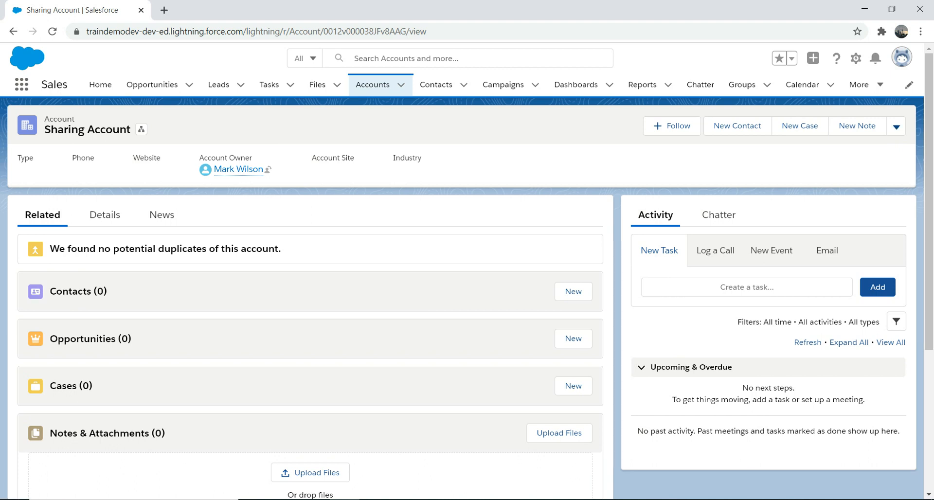
# - Check the additional actions available on the Sharing Account record and switch to Salesforce Classic
pyautogui.click(896, 127)
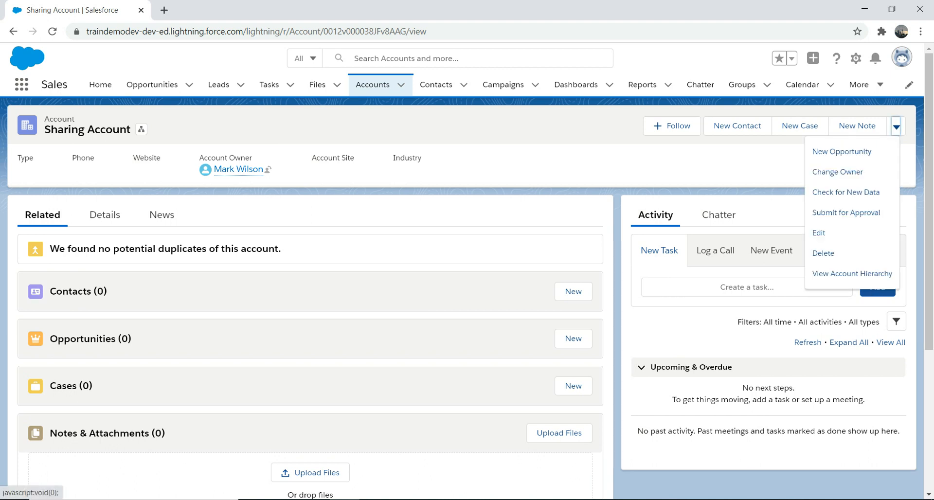
pyautogui.click(839, 172)
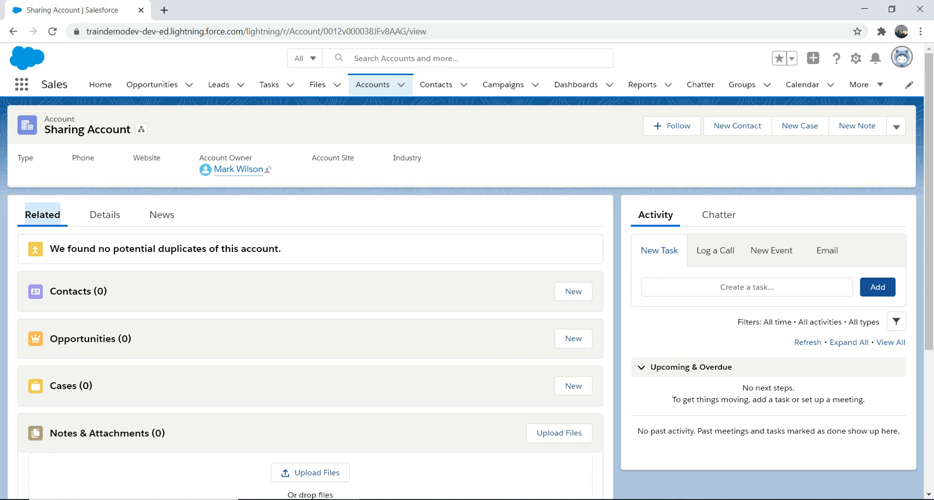
pyautogui.click(902, 56)
pyautogui.click(758, 231)
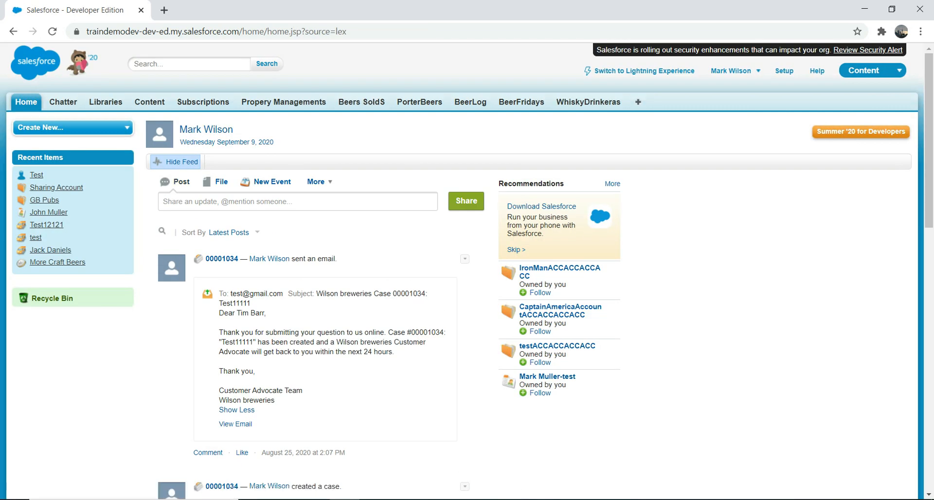
# - Open the Sharing Account record from all available Accounts and view its sharing details
pyautogui.click(638, 101)
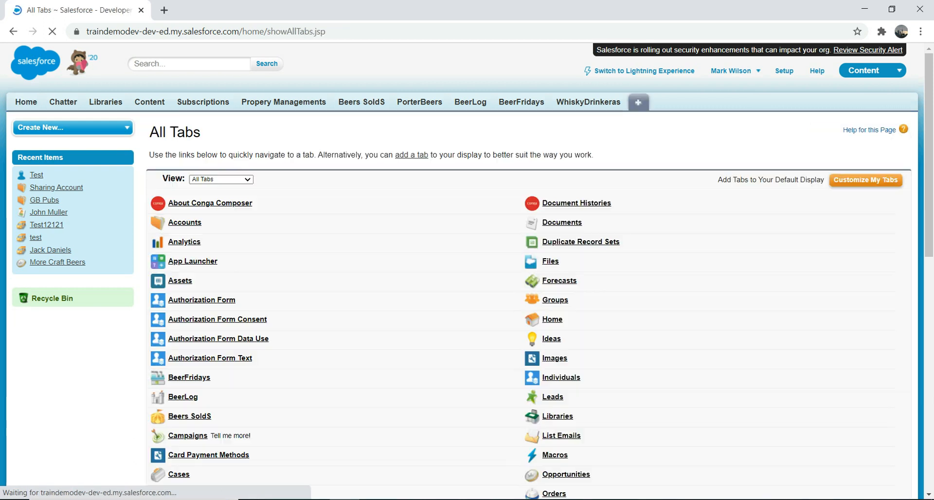
pyautogui.click(184, 223)
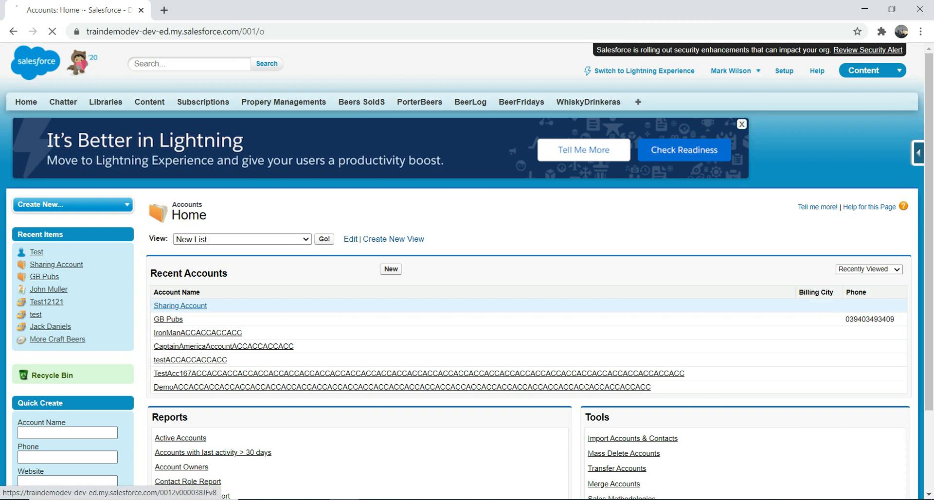
pyautogui.click(180, 306)
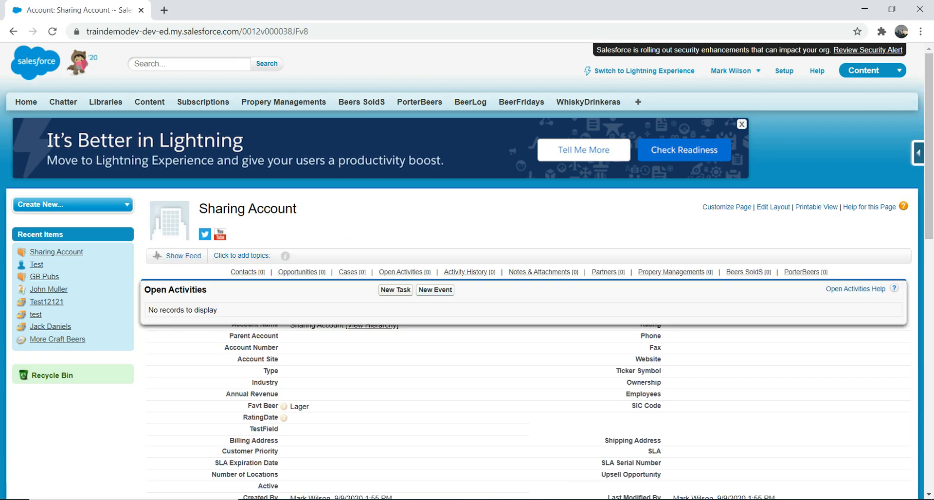
pyautogui.click(450, 296)
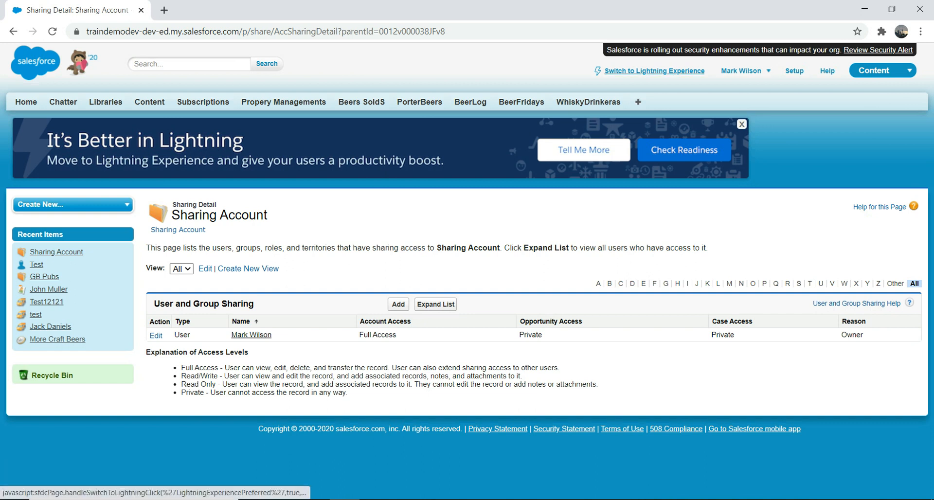
# - Switch back to Lightning Experience, search the setup pages for "sha" and open Sharing Settings
pyautogui.click(655, 70)
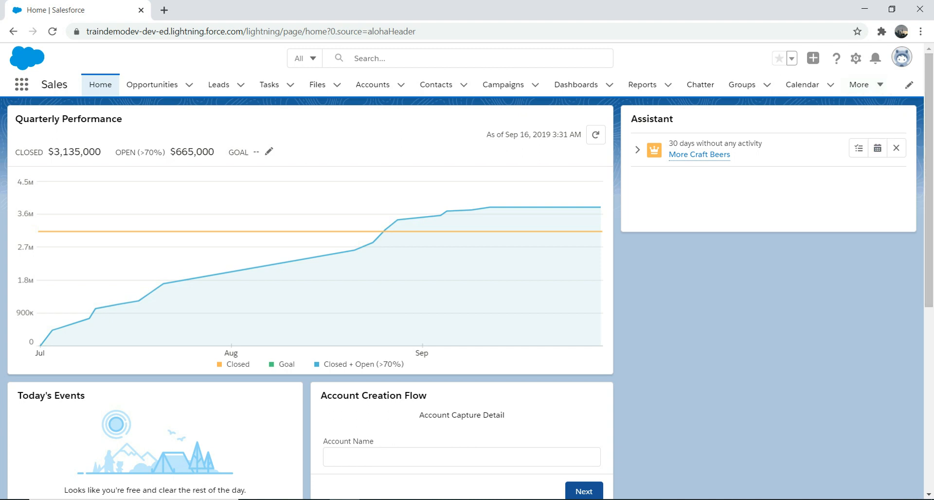
pyautogui.click(856, 58)
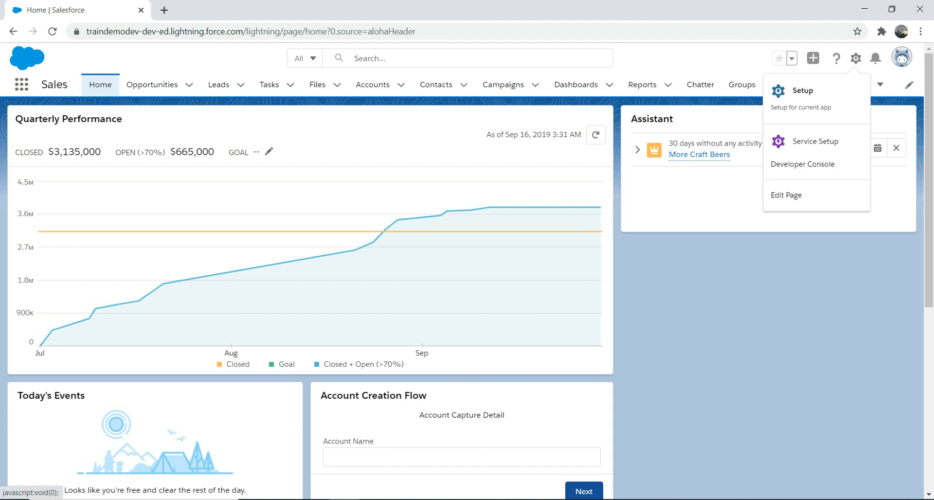
pyautogui.click(803, 92)
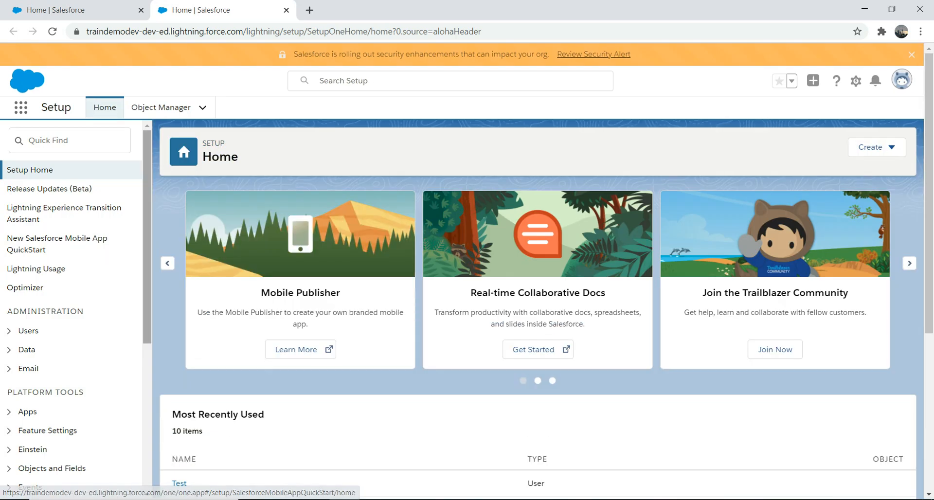
pyautogui.write('sha')
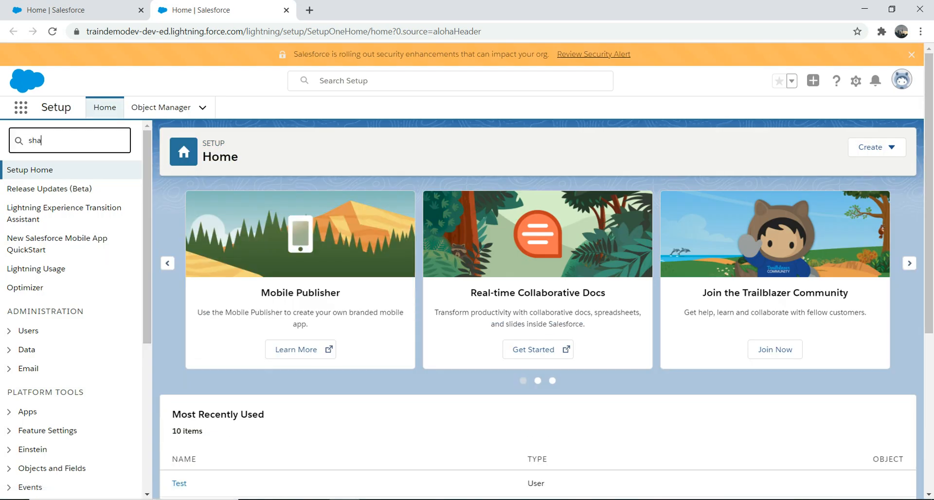
pyautogui.click(63, 189)
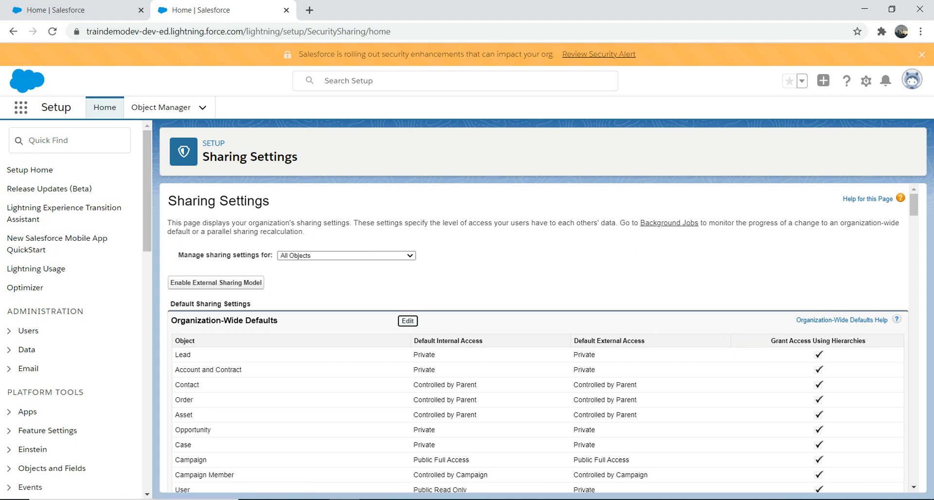
# - Open the organization-wide defaults for editing, review the access levels and hierarchy options, and leave without saving
pyautogui.press('Return')
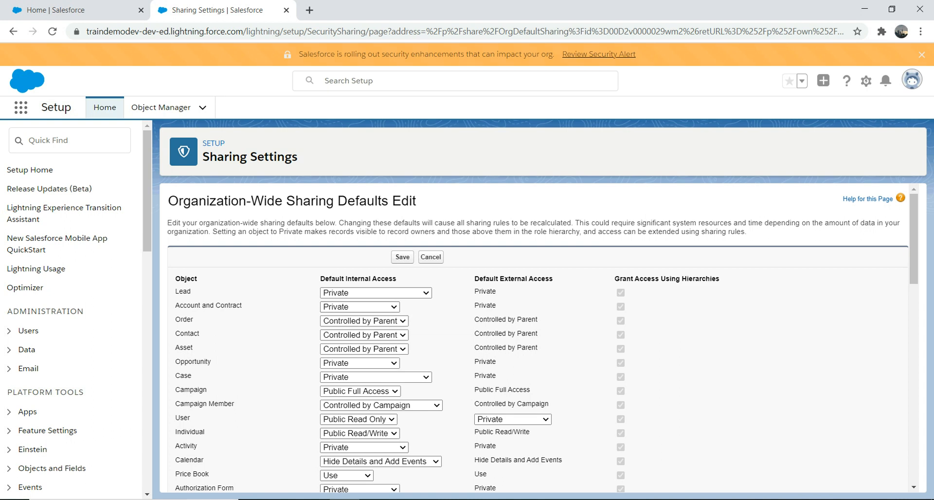
pyautogui.scroll(-20, 535, 341)
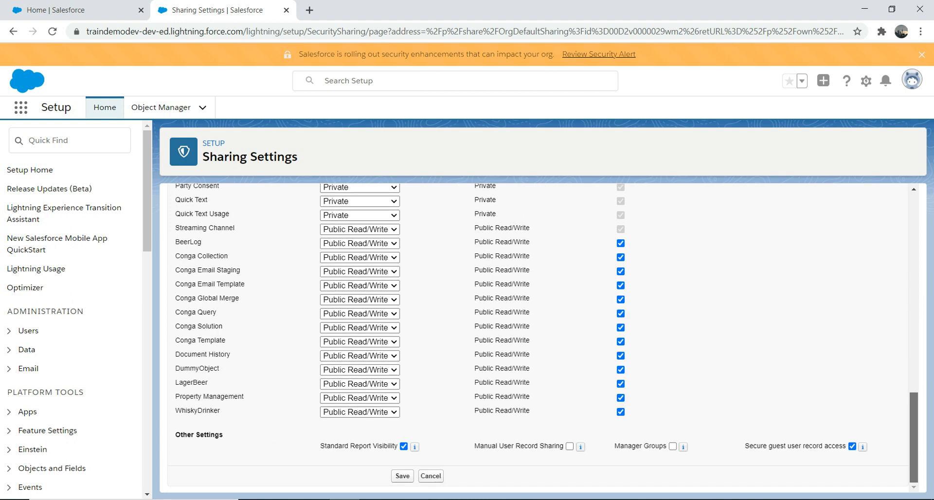
pyautogui.scroll(20, 536, 340)
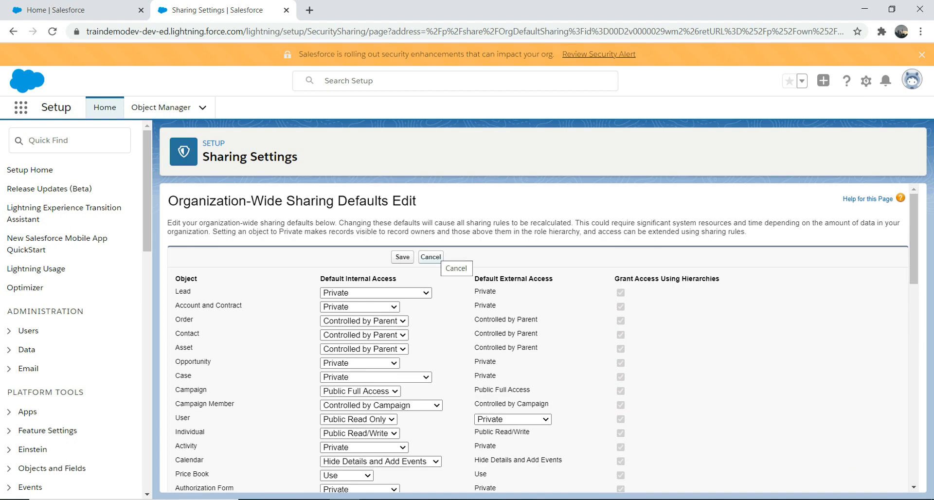
pyautogui.click(431, 257)
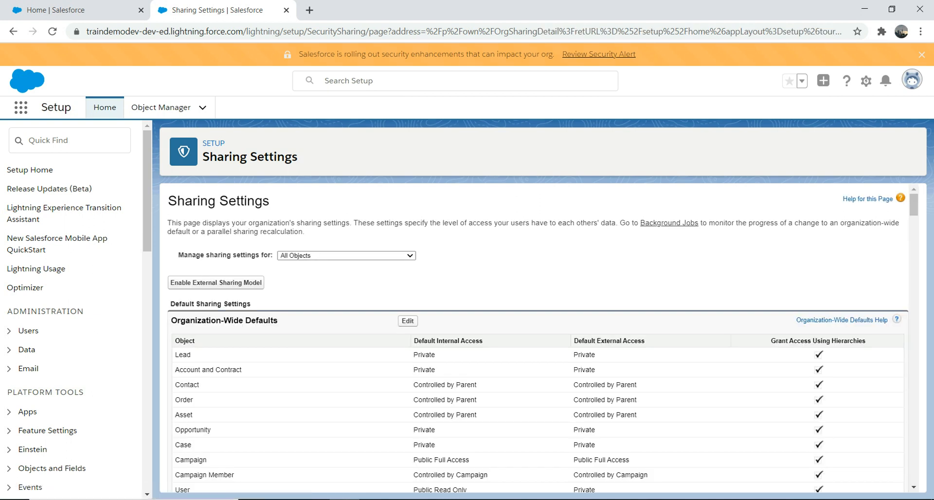
# - Start a new account sharing rule labelled NewShareRule and make its rule type based on criteria
pyautogui.scroll(-15, 536, 341)
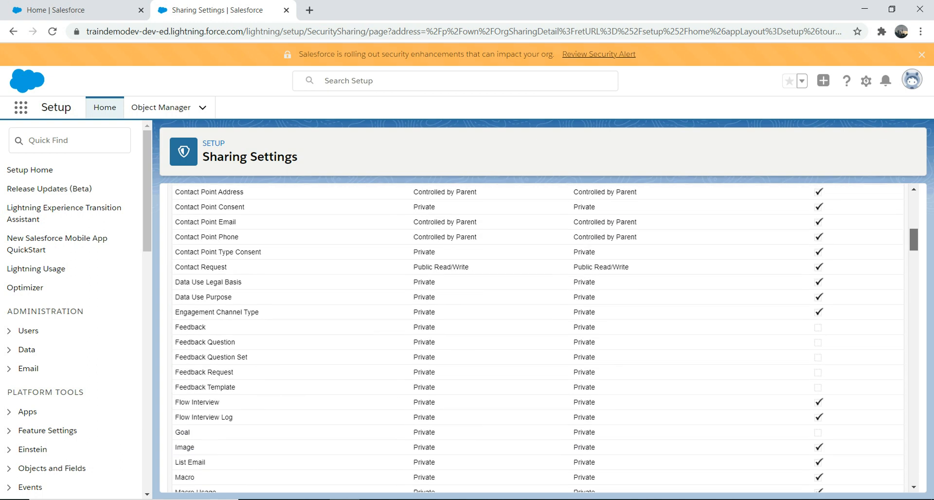
pyautogui.scroll(-10, 535, 341)
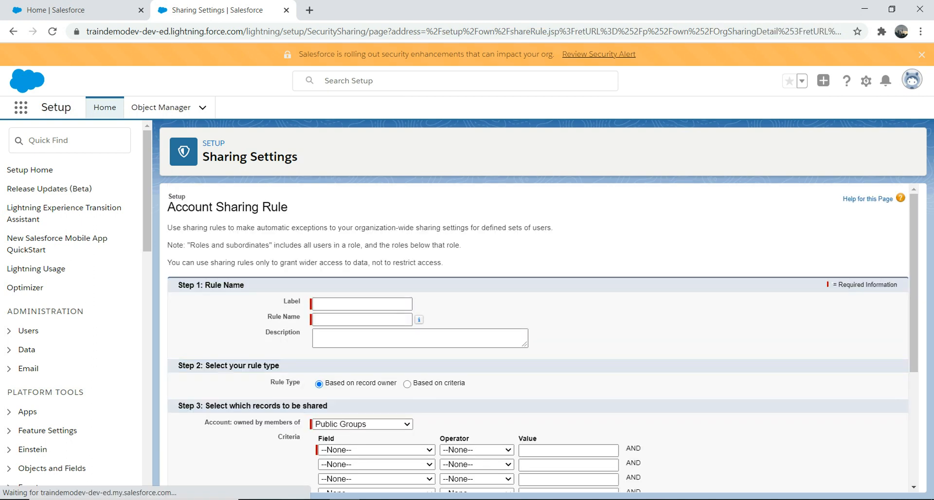
pyautogui.write('NewShareRule')
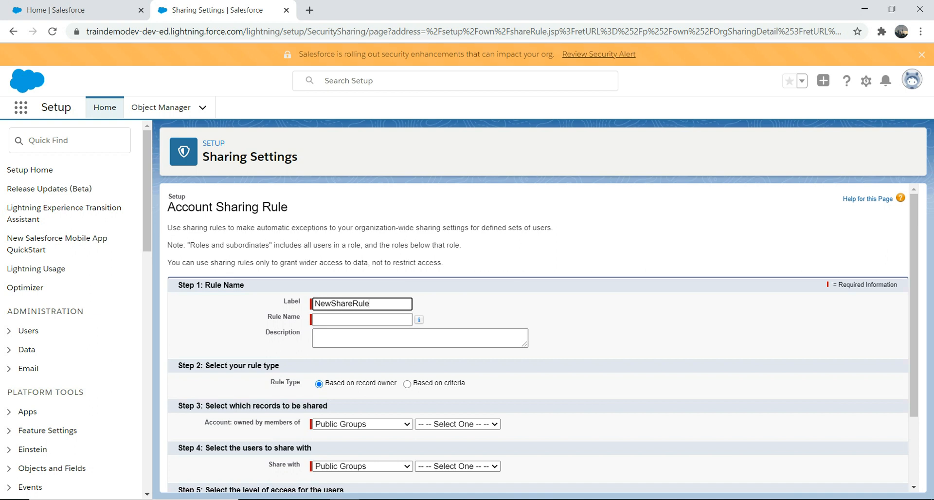
pyautogui.press('Tab')
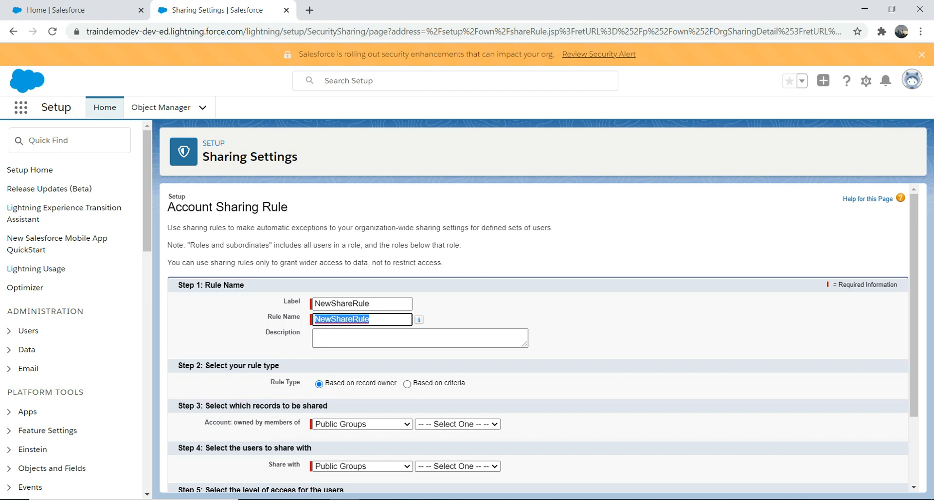
pyautogui.click(407, 384)
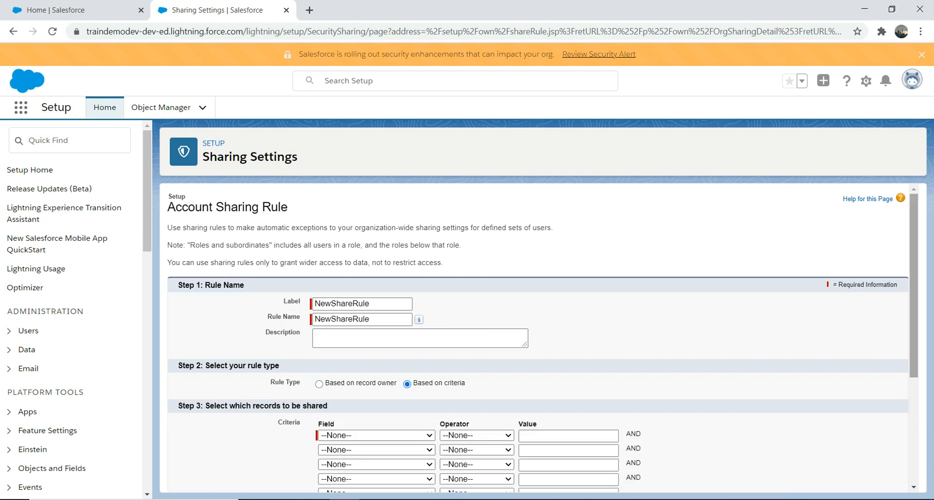
# - Set the rule's first criterion to Account Name starts with "Sharing"
pyautogui.scroll(-2, 535, 341)
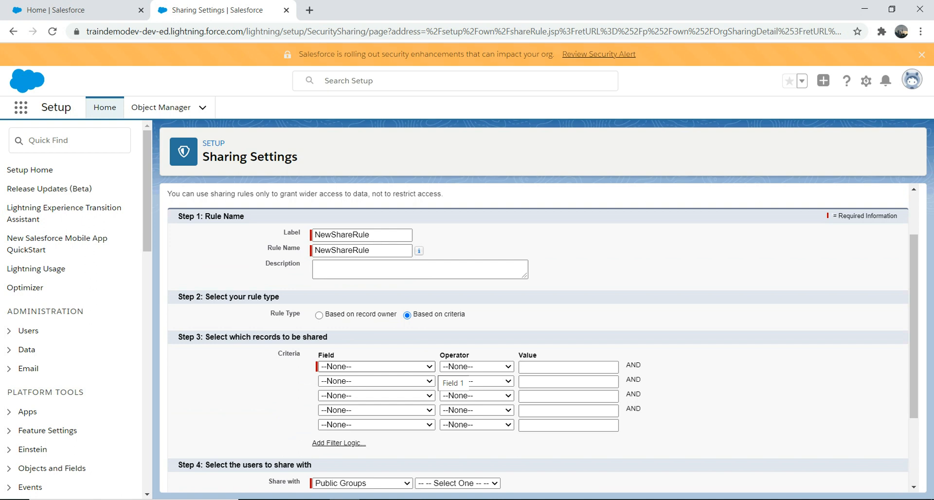
pyautogui.click(433, 367)
pyautogui.click(348, 168)
pyautogui.click(508, 366)
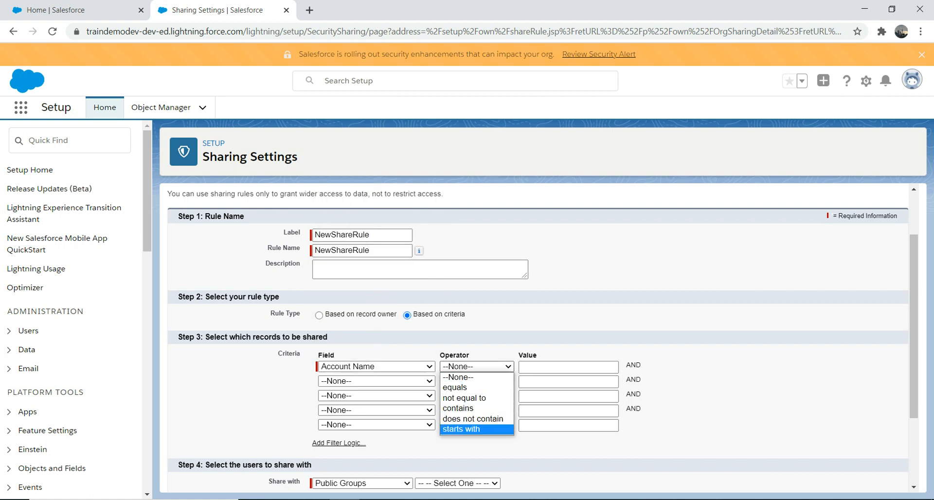
pyautogui.click(462, 429)
pyautogui.click(550, 368)
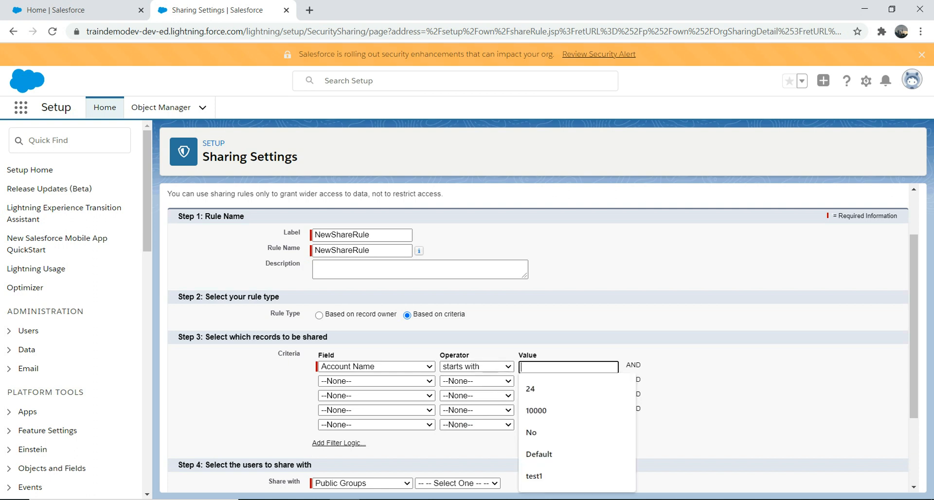
pyautogui.write('Sharing')
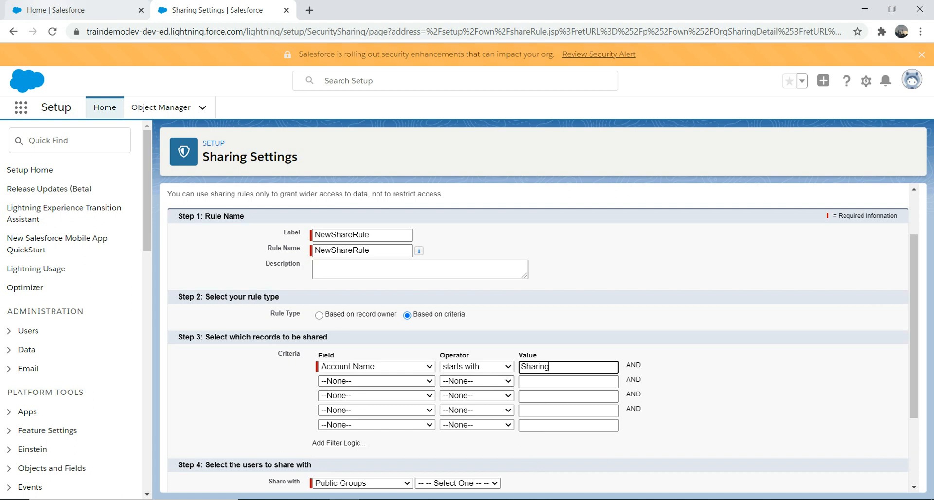
# - Check the account names in the Accounts list and return to the sharing rule form
pyautogui.click(49, 10)
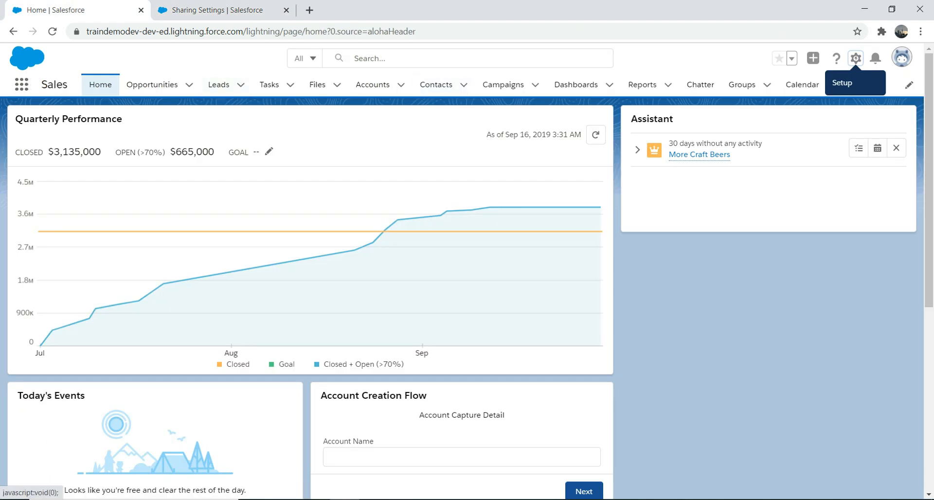
pyautogui.click(373, 84)
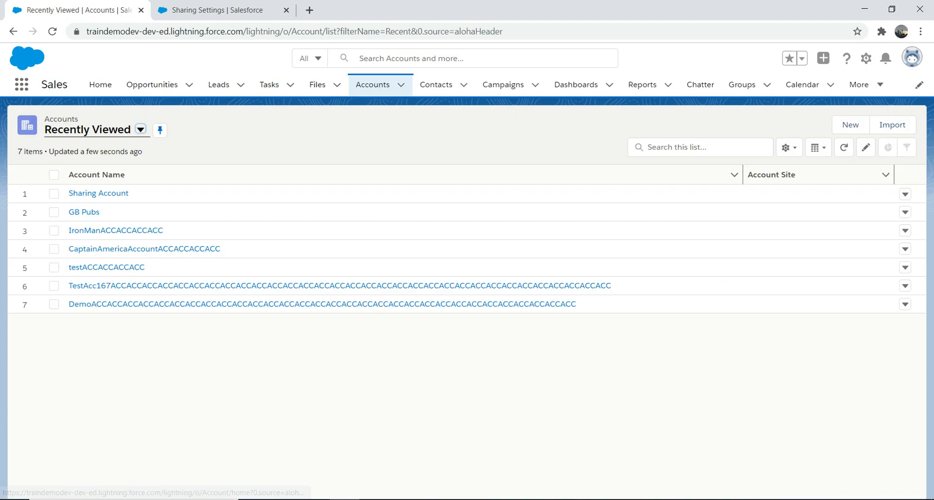
pyautogui.click(214, 9)
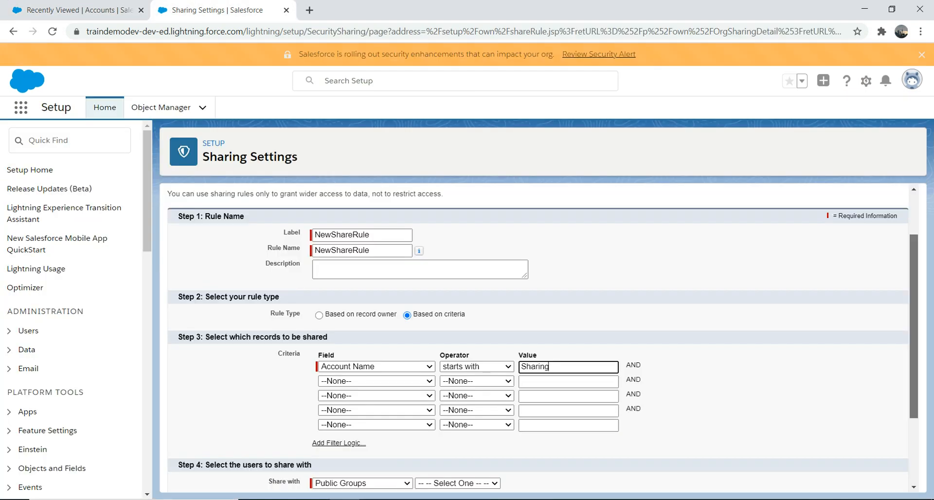
# - Share the matching records with the VPSales role and set Default Account and Contract Access to Read/Write
pyautogui.scroll(-3, 538, 341)
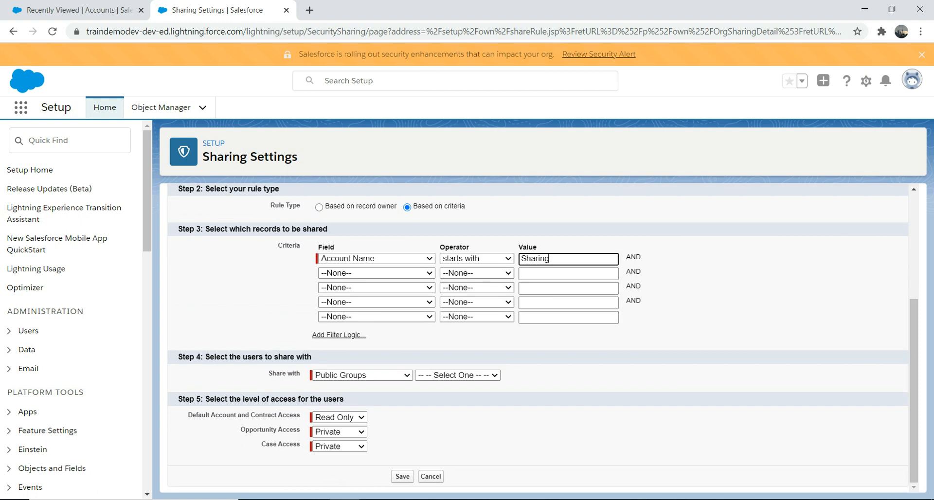
pyautogui.click(360, 375)
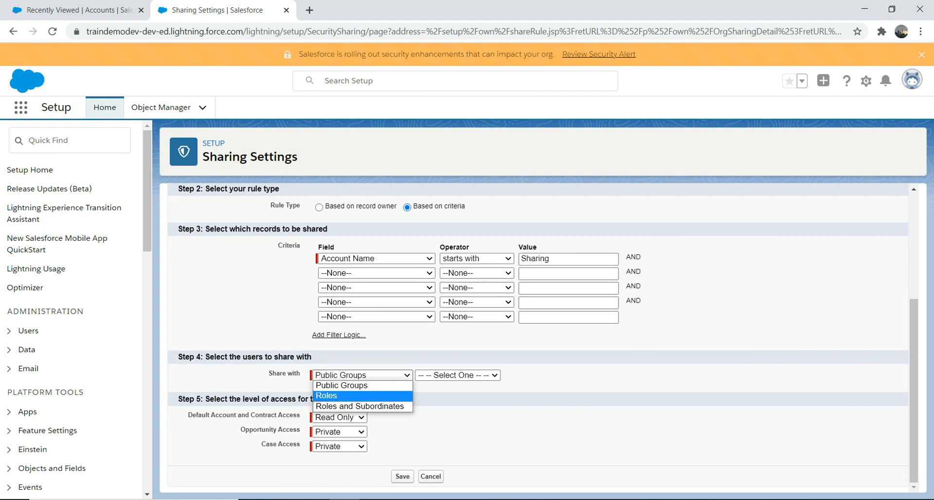
pyautogui.click(341, 396)
pyautogui.click(485, 375)
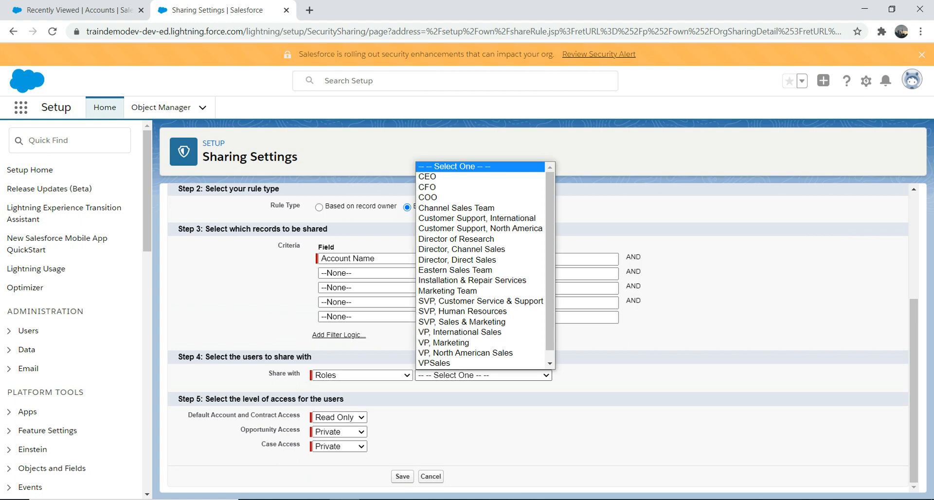
pyautogui.press('End')
pyautogui.press('Up')
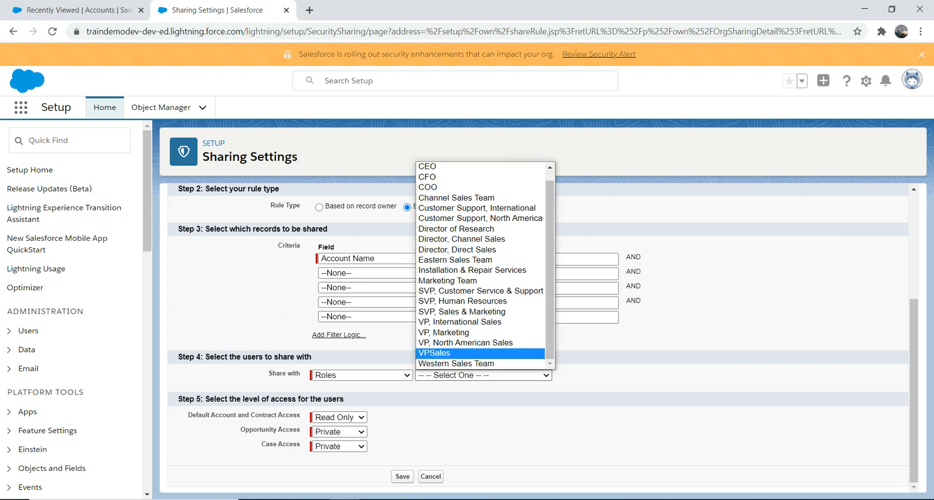
pyautogui.press('Return')
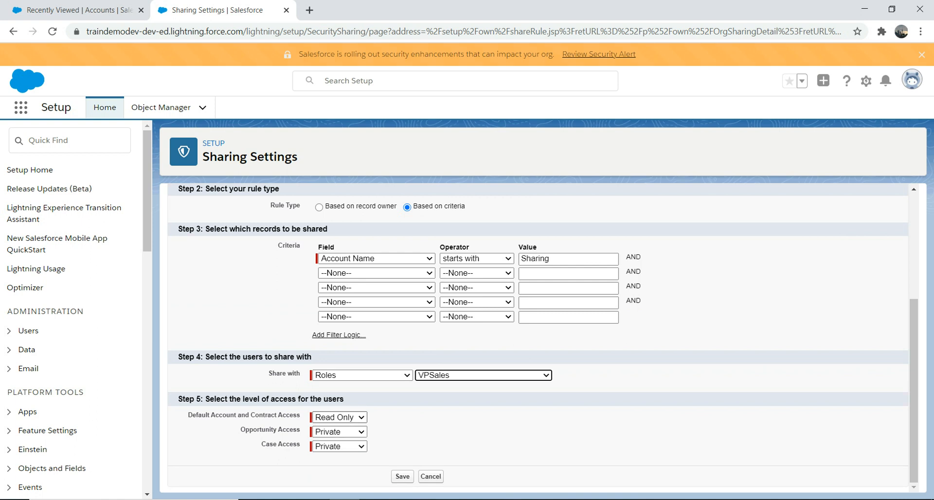
pyautogui.click(340, 417)
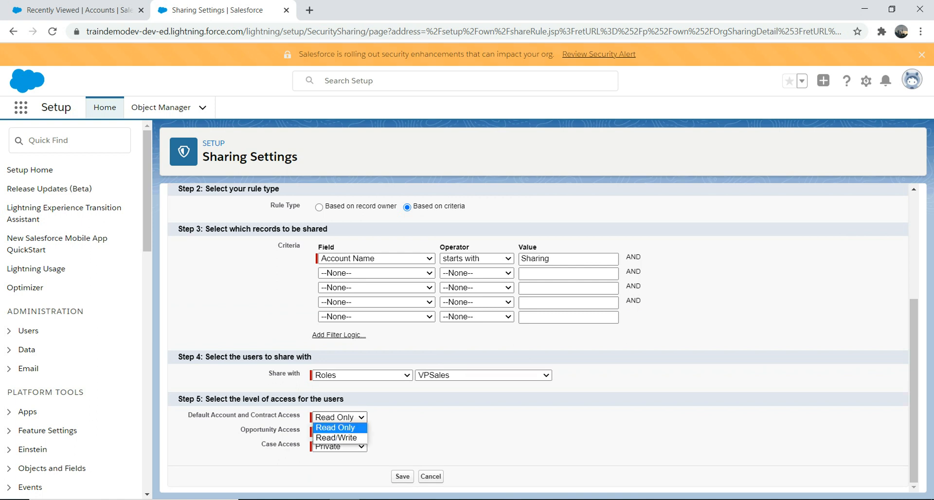
pyautogui.click(340, 437)
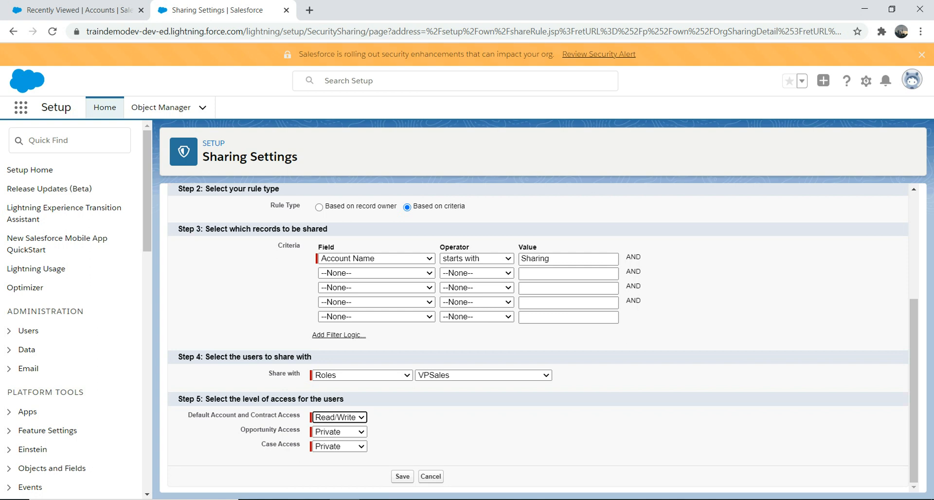
# - Save the account sharing rule, accept the sharing recalculation, and check the rule under Account Sharing Rules after reloading the settings
pyautogui.click(403, 476)
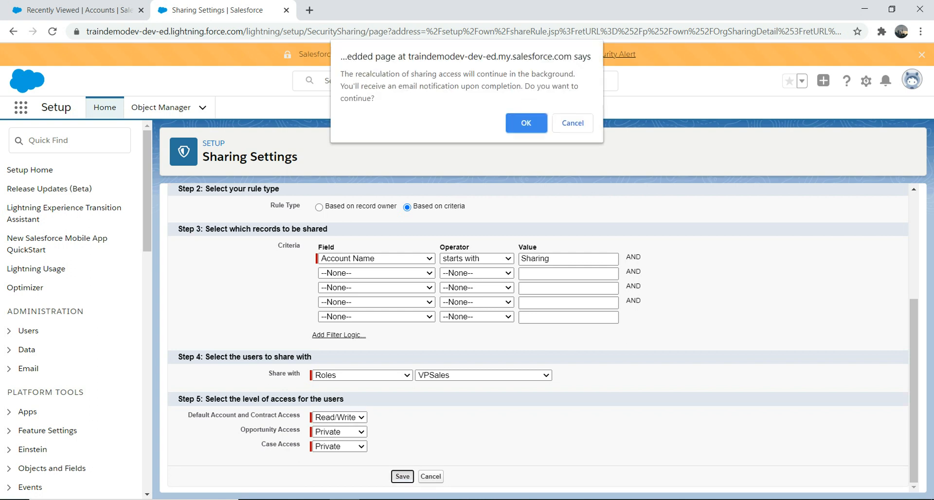
pyautogui.press('Return')
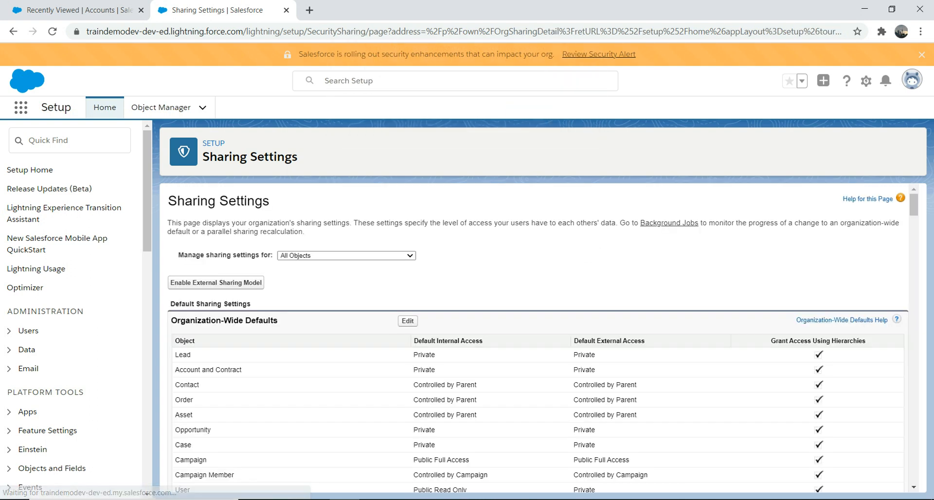
pyautogui.scroll(-20, 535, 341)
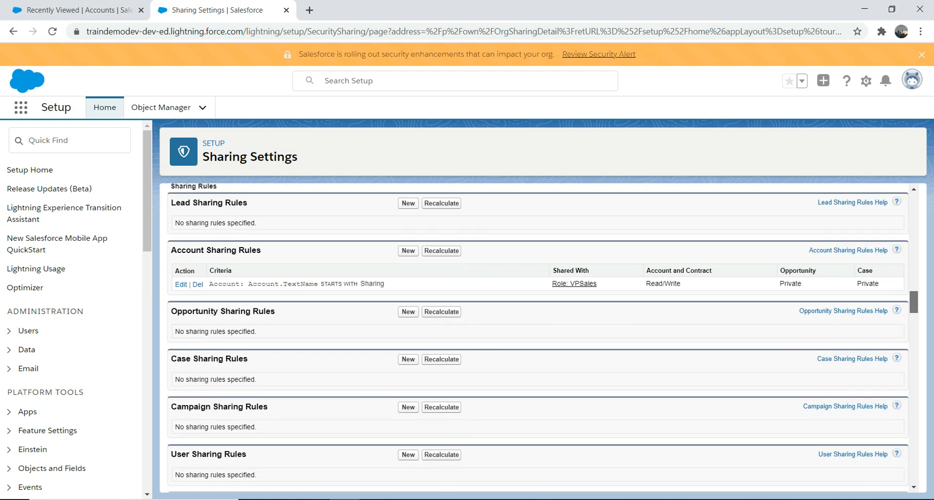
pyautogui.hotkey('ctrl', 'l')
pyautogui.press('Return')
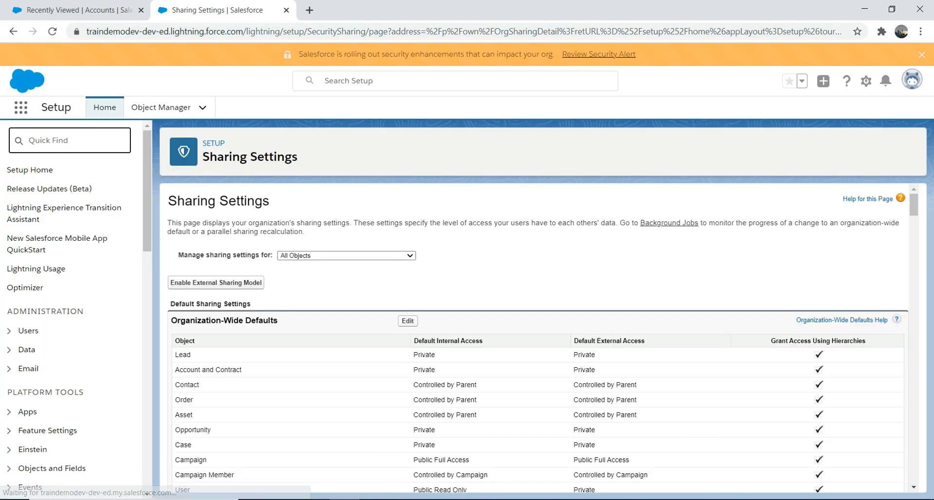
pyautogui.scroll(-15, 536, 341)
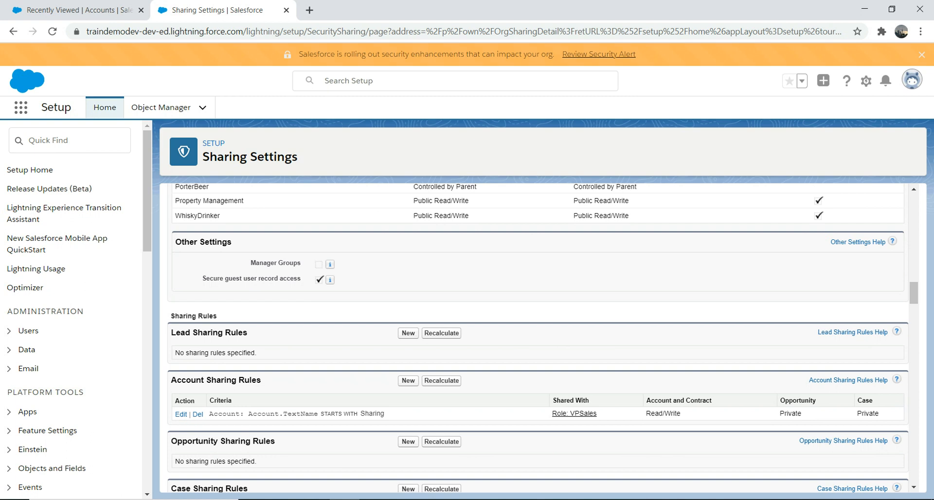
# - Return to the Accounts list and switch the interface to Salesforce Classic
pyautogui.click(78, 10)
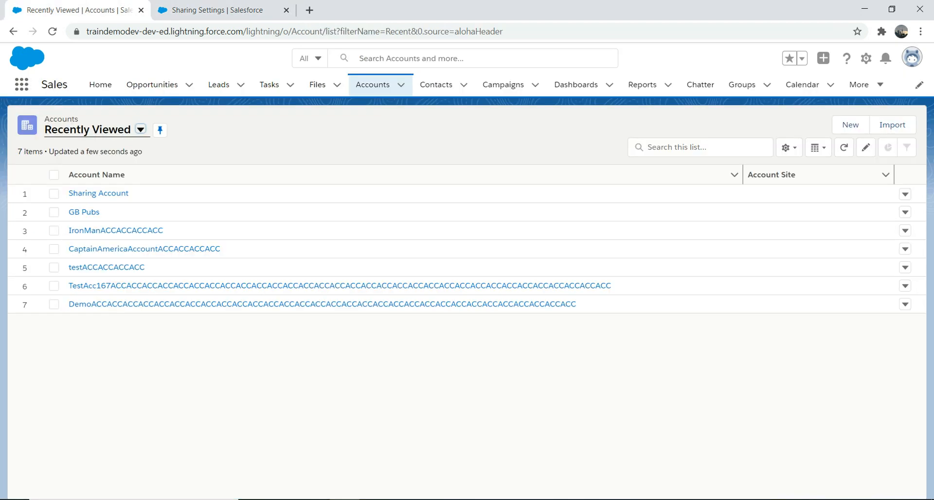
pyautogui.click(866, 58)
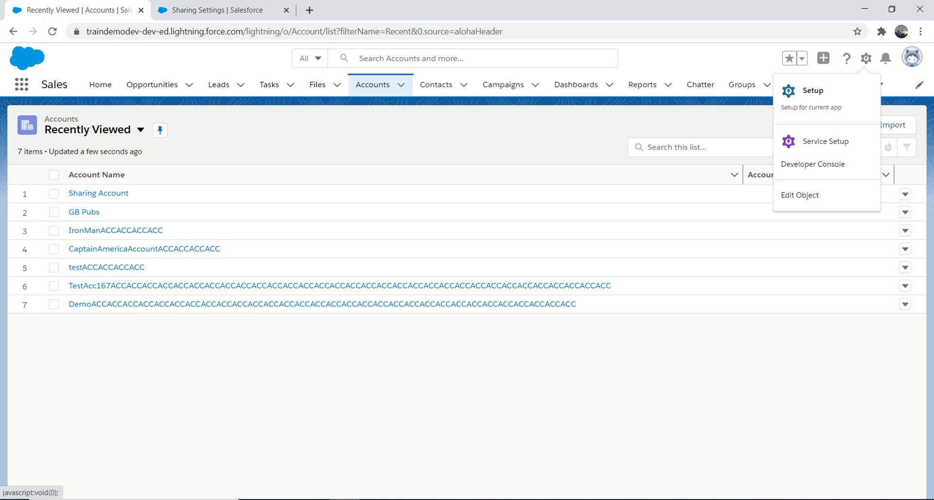
pyautogui.click(913, 57)
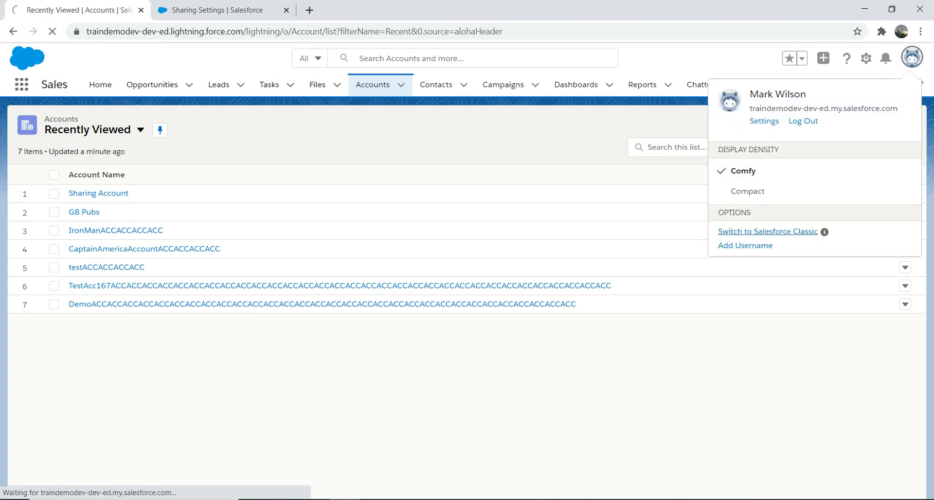
pyautogui.click(768, 231)
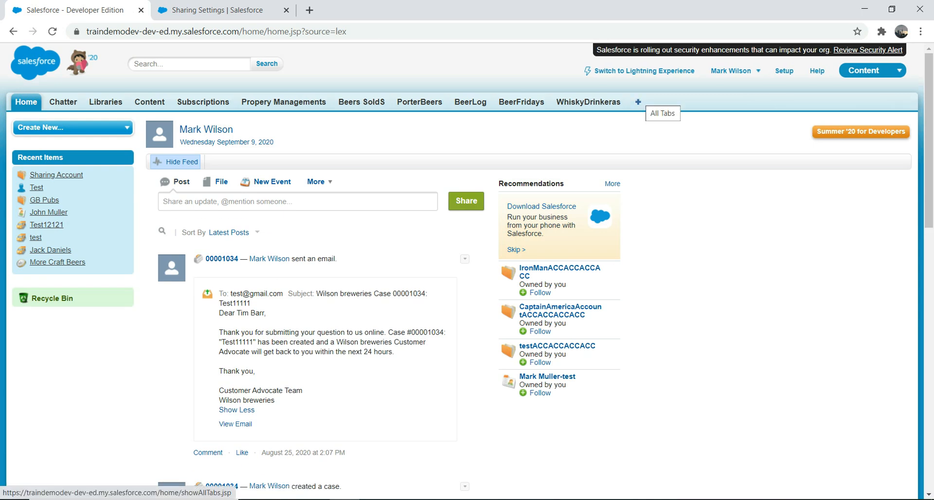
# - Open the Sharing Account record from the recent accounts and view its Sharing Detail page
pyautogui.click(638, 101)
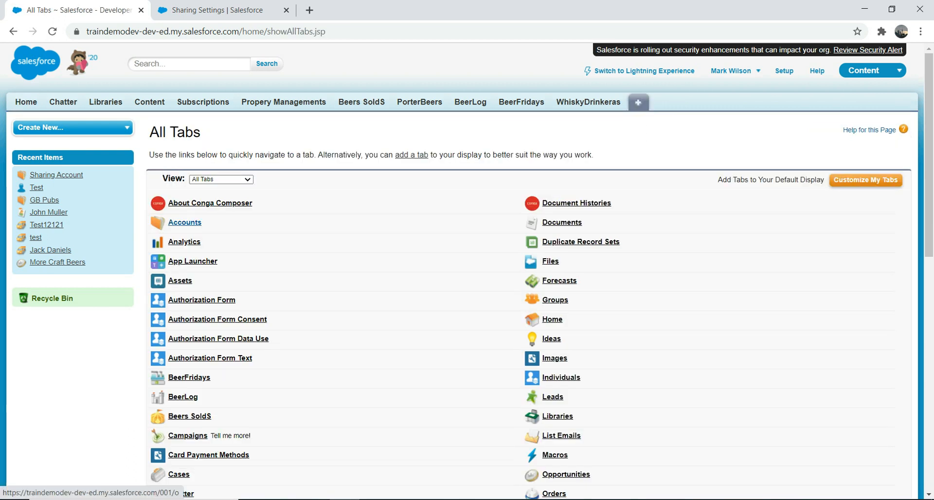
pyautogui.click(184, 222)
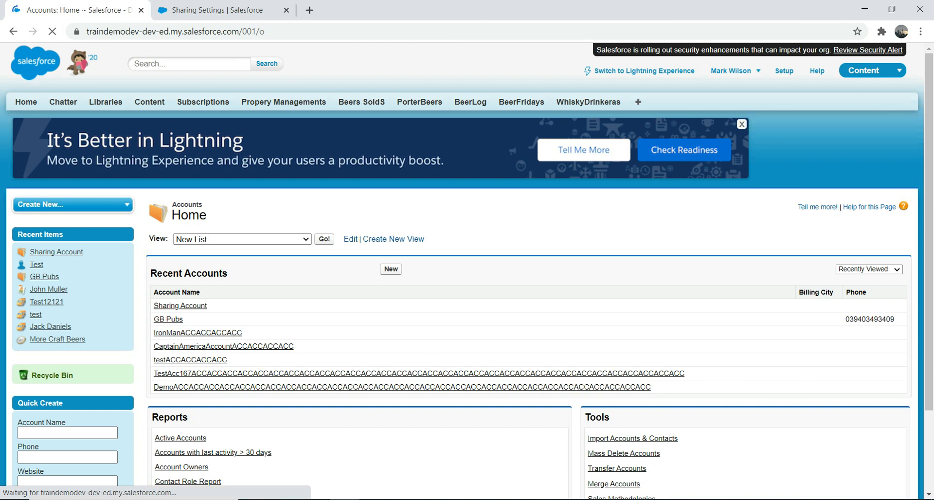
pyautogui.click(180, 306)
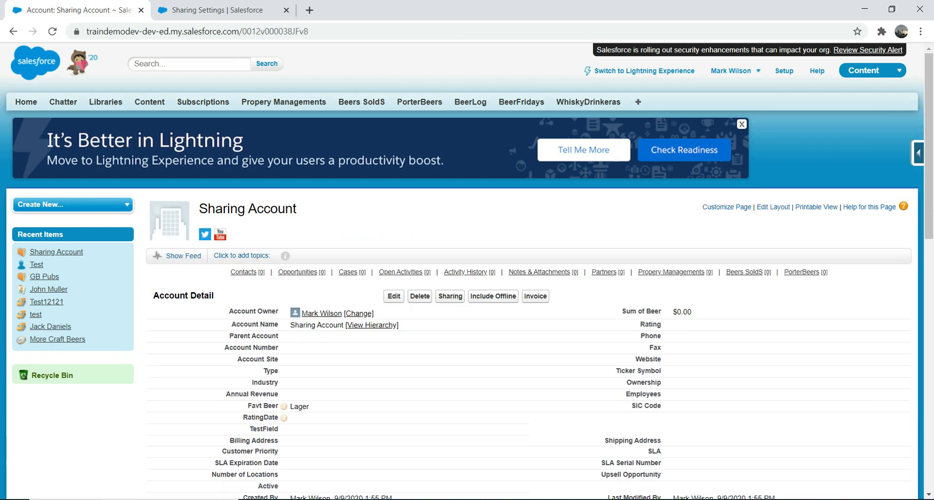
pyautogui.click(450, 296)
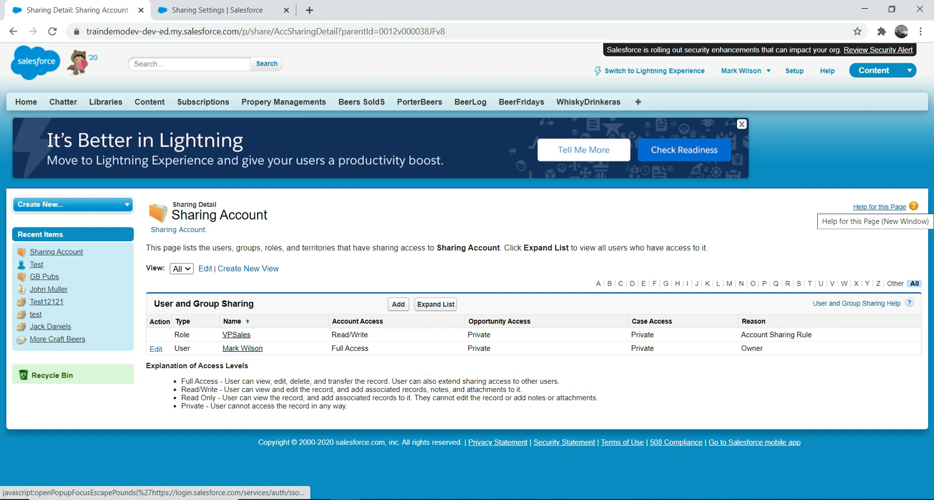
# - Look through the Share Accounts help article and its Contacts topics, and return to the Sharing Account's sharing details
pyautogui.click(880, 207)
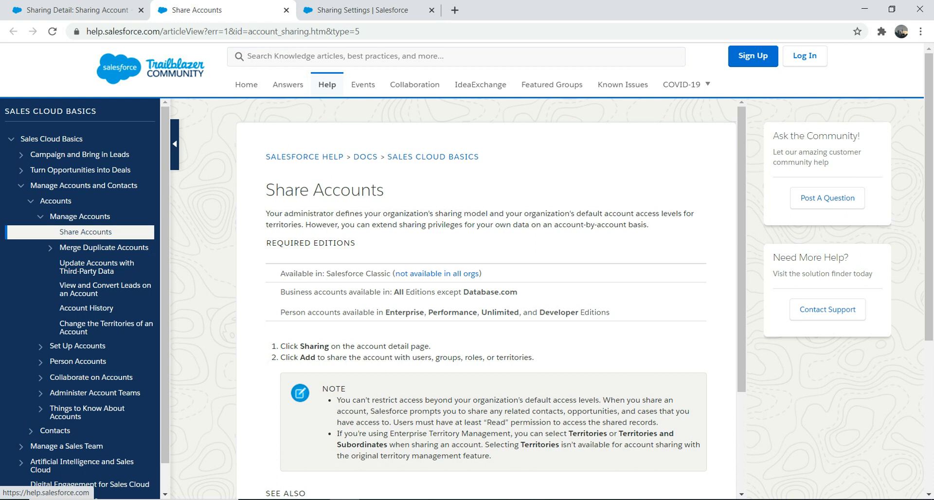
pyautogui.scroll(-3, 492, 299)
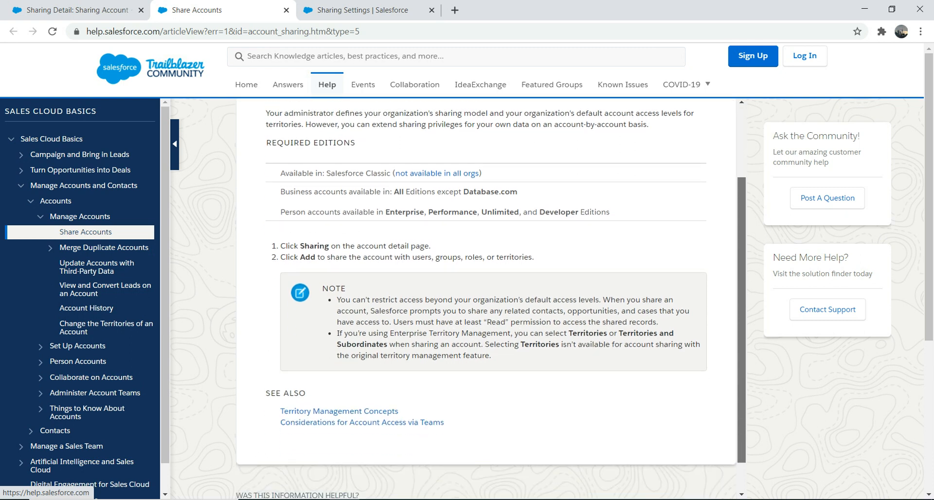
pyautogui.scroll(2, 492, 300)
pyautogui.scroll(1, 487, 299)
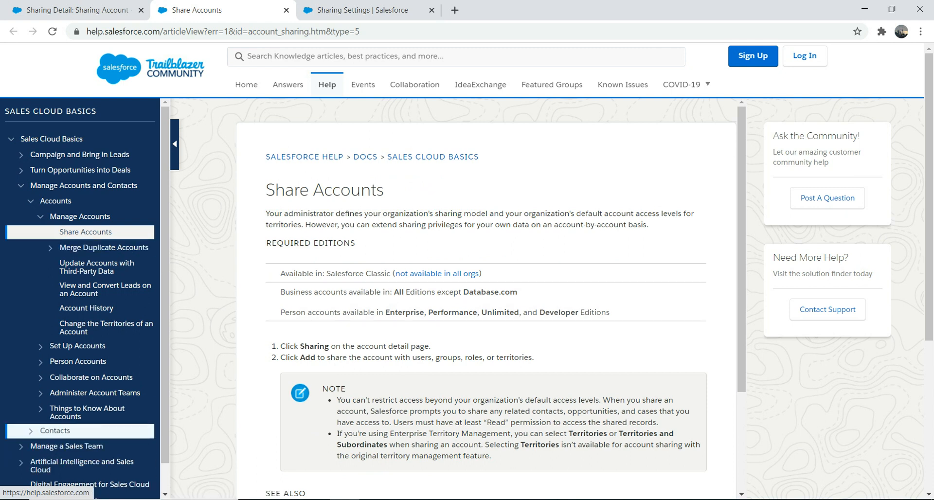
pyautogui.click(30, 430)
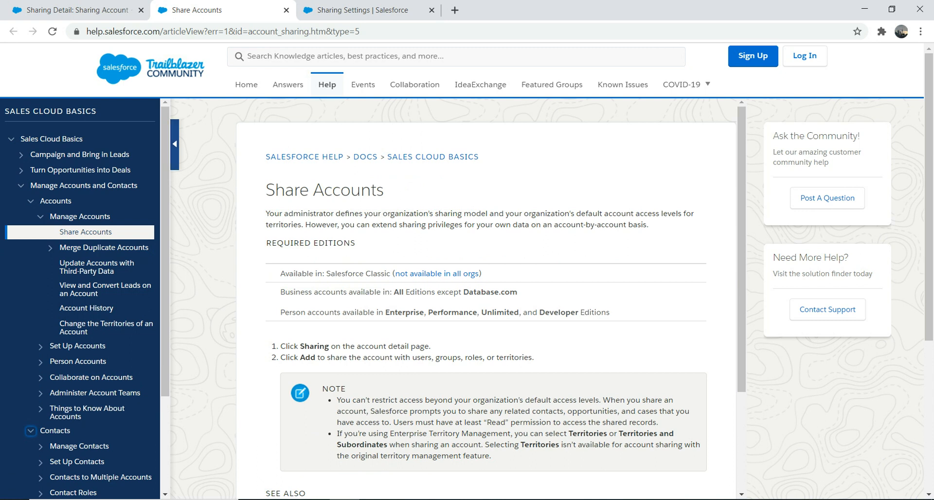
pyautogui.click(340, 56)
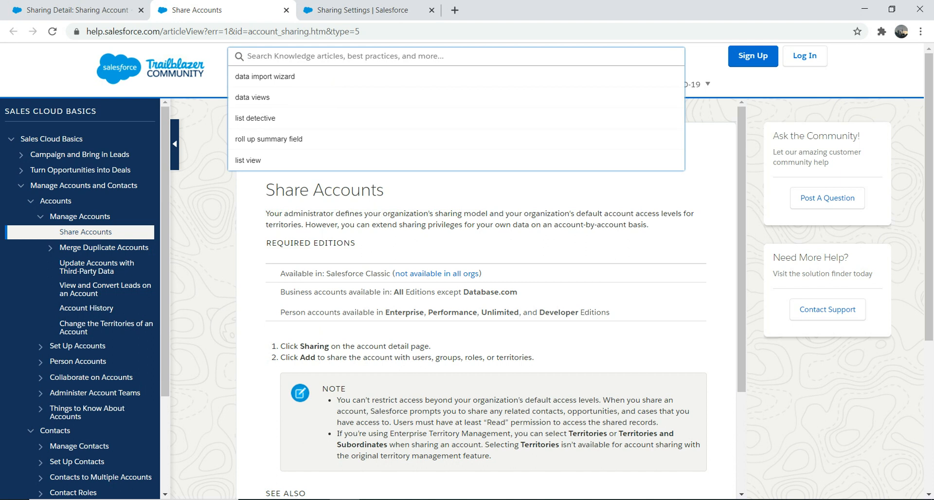
pyautogui.hotkey('ctrl', 'shift', 'Tab')
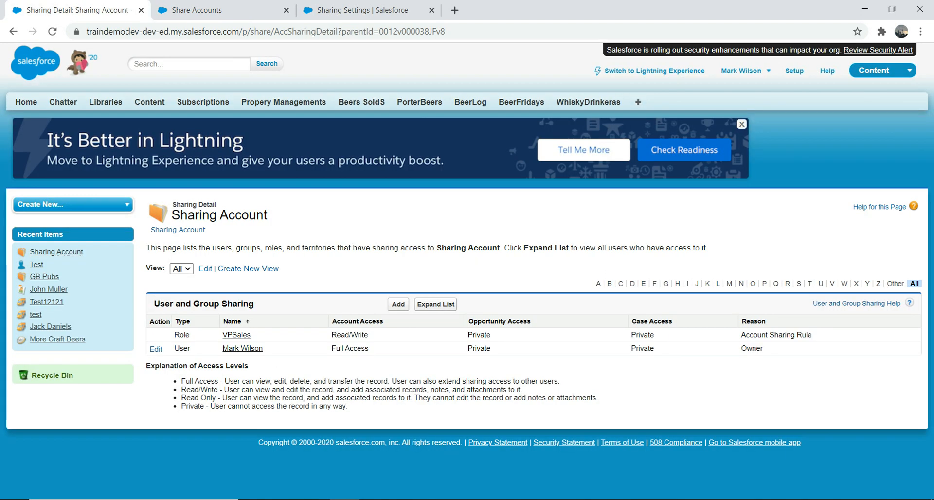